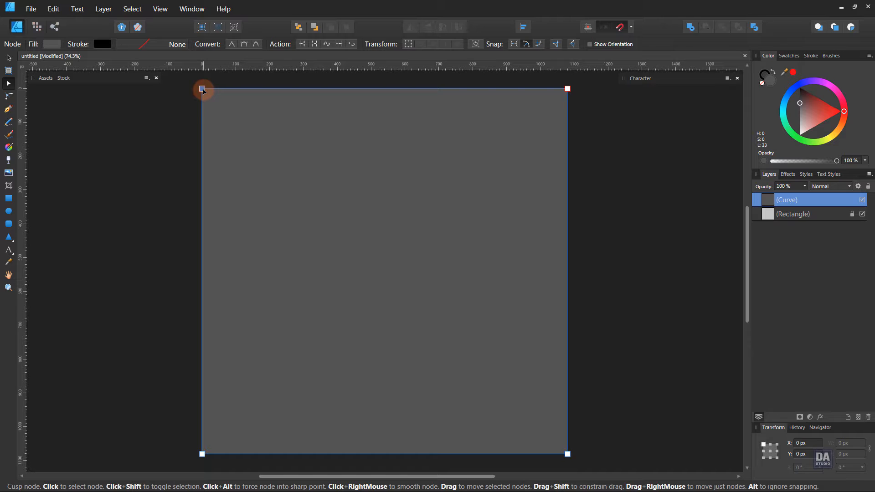
- Delete the upper-left corner node of the dark square so it becomes a diagonal triangle over the light background
{"action": "left_click", "coordinate": [202, 89]}
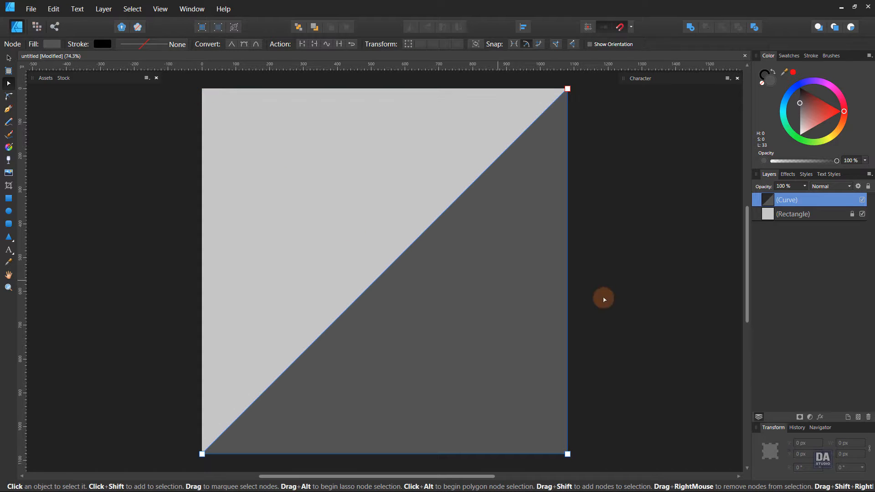
{"action": "left_click", "coordinate": [640, 301]}
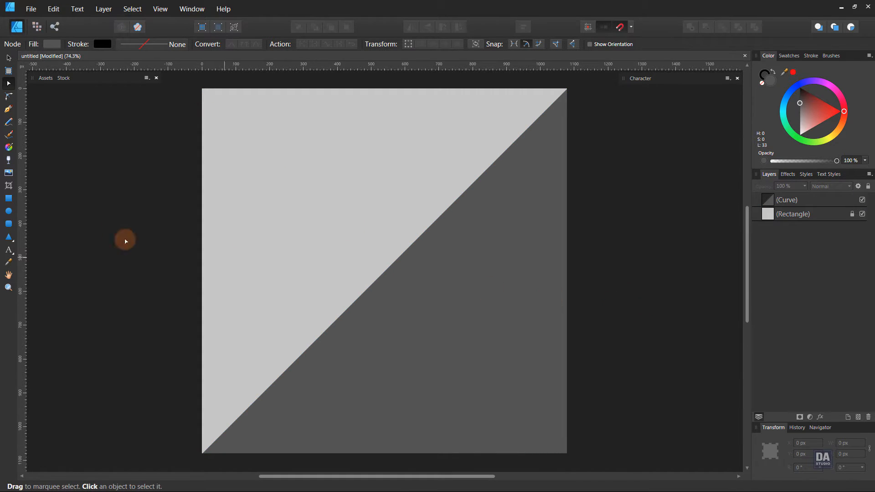
- Draw a dark rectangle about 622 × 182 px across the middle of the diagonal edge and convert it to curves
{"action": "left_click", "coordinate": [9, 199]}
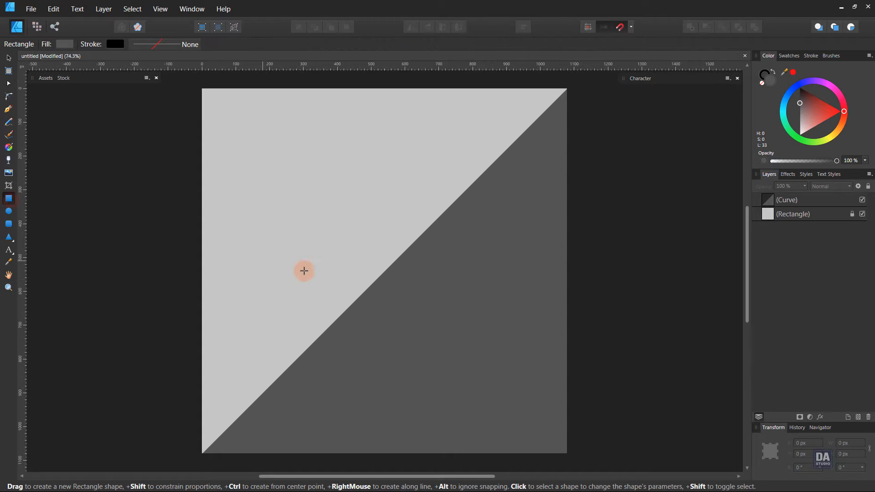
{"action": "left_click_drag", "start_coordinate": [340, 255], "coordinate": [550, 317]}
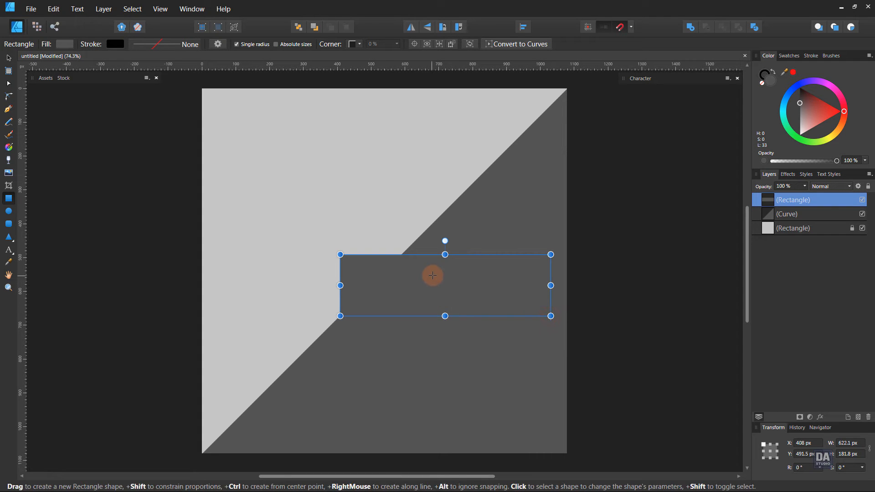
{"action": "left_click", "coordinate": [511, 45]}
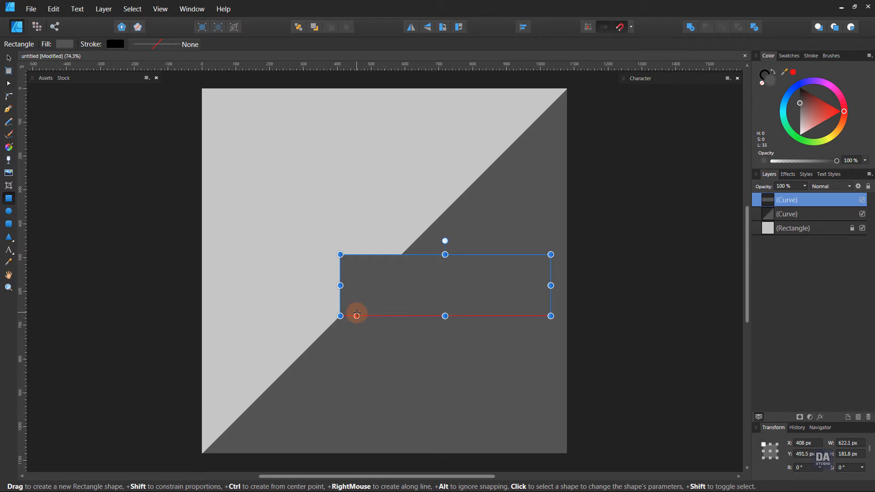
- Raise the rectangle to about Y 449 px and extend its lower-left corner outward horizontally to form a slanted end
{"action": "key", "text": "v"}
{"action": "left_click_drag", "start_coordinate": [397, 304], "coordinate": [397, 289]}
{"action": "key", "text": "a"}
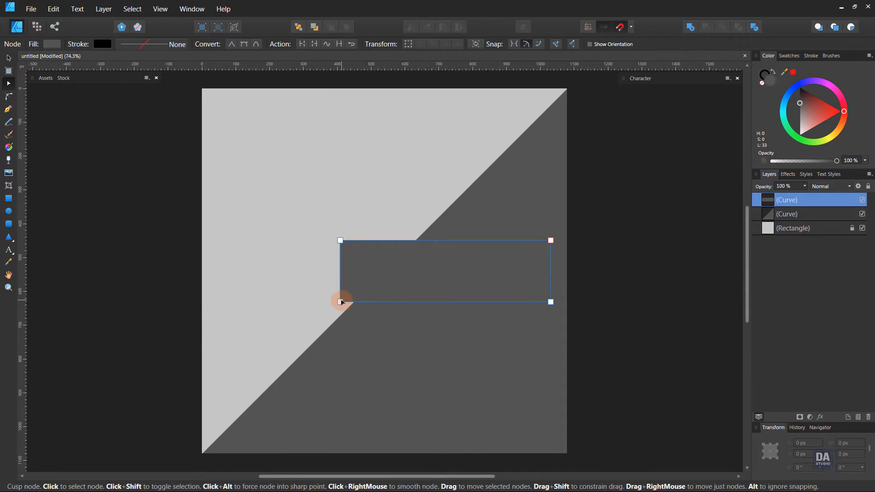
{"action": "left_click_drag", "start_coordinate": [340, 301], "coordinate": [278, 301]}
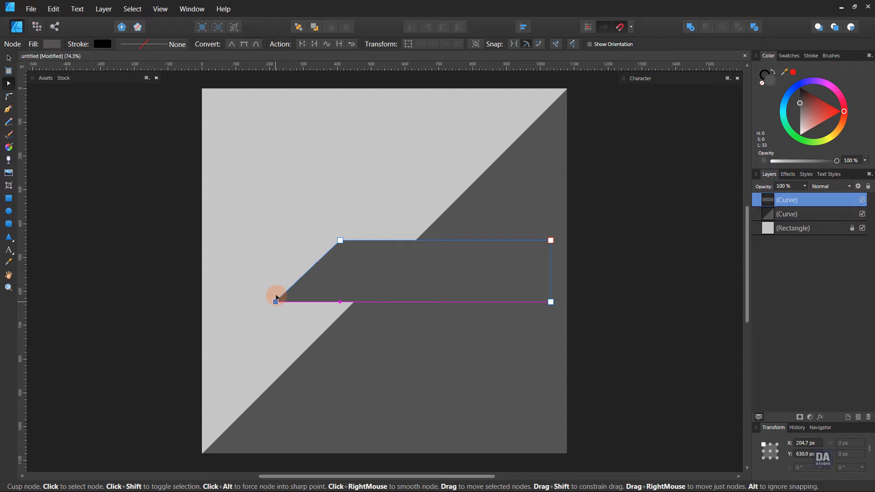
{"action": "key", "text": "ctrl+d"}
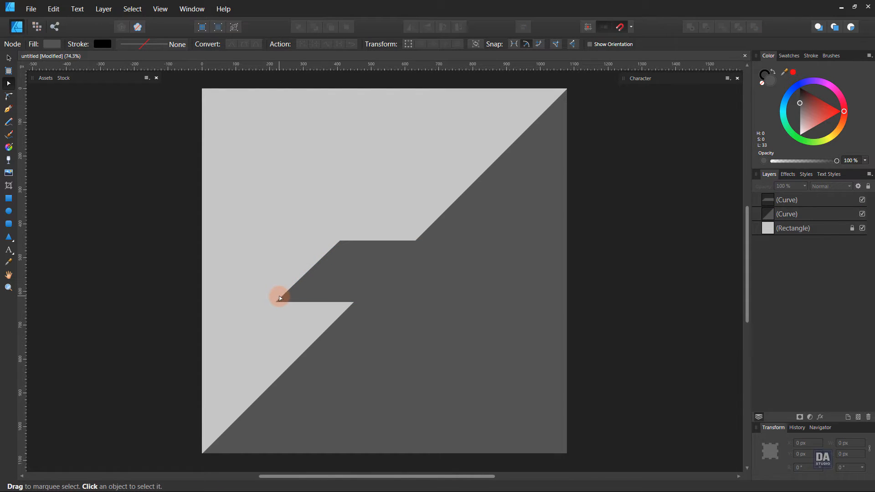
- Shorten the slanted band to about 696 px wide and shift it right to about X 308 px
{"action": "key", "text": "v"}
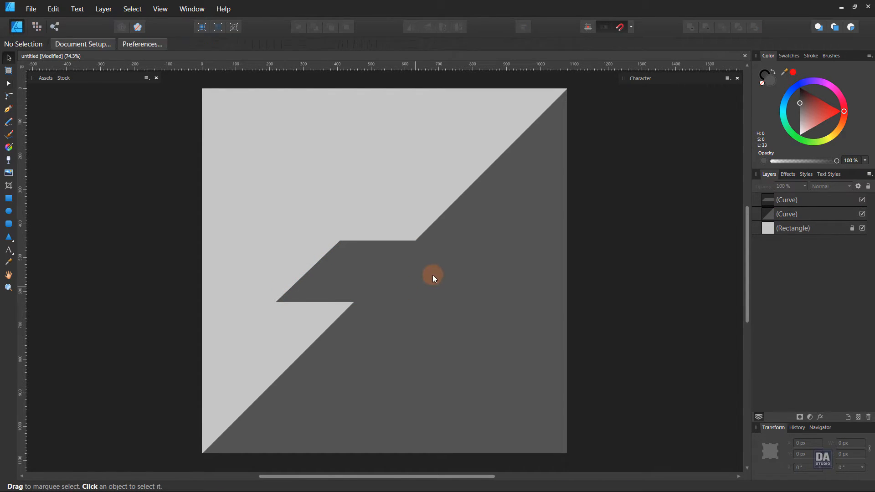
{"action": "left_click", "coordinate": [477, 266]}
{"action": "key", "text": "a"}
{"action": "left_click_drag", "start_coordinate": [563, 235], "coordinate": [516, 291]}
{"action": "key", "text": "v"}
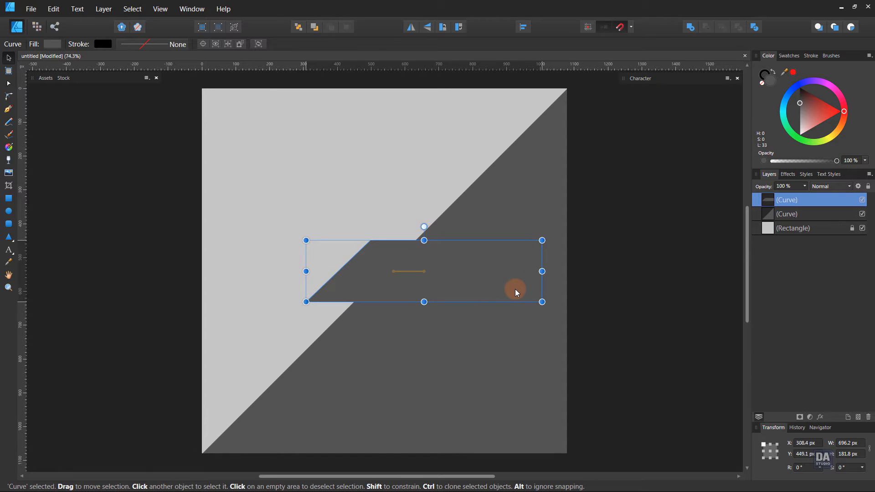
{"action": "key", "text": "ctrl+d"}
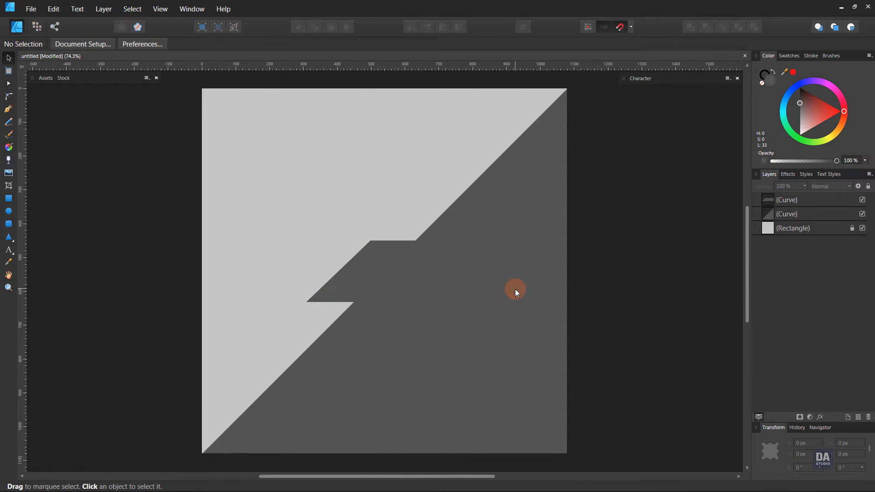
- Place a reduced white copy of the slanted band, about 53 px high, below the original and inside the dark triangle
{"action": "left_click", "coordinate": [438, 284]}
{"action": "left_click_drag", "start_coordinate": [457, 282], "coordinate": [456, 352]}
{"action": "left_click_drag", "start_coordinate": [542, 371], "coordinate": [369, 318]}
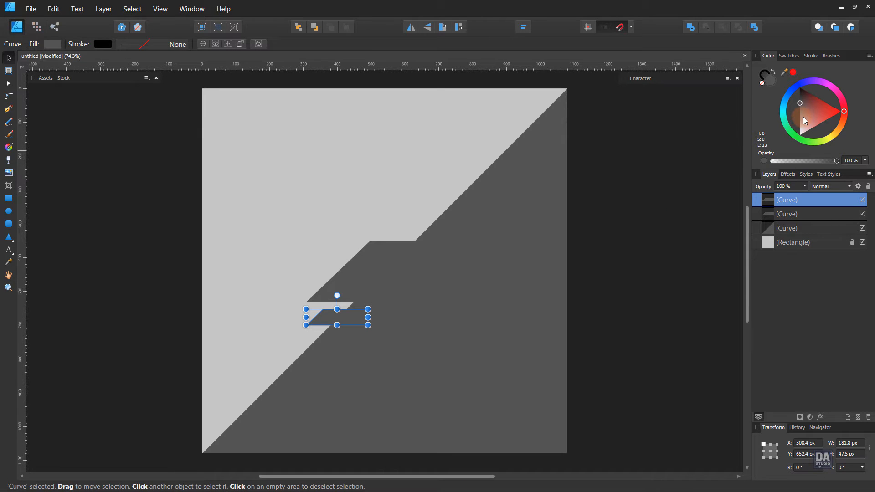
{"action": "left_click_drag", "start_coordinate": [802, 116], "coordinate": [800, 148]}
{"action": "left_click_drag", "start_coordinate": [340, 313], "coordinate": [415, 321]}
- Stretch the white bar by moving its two right-end nodes together to about X 1032 px
{"action": "key", "text": "a"}
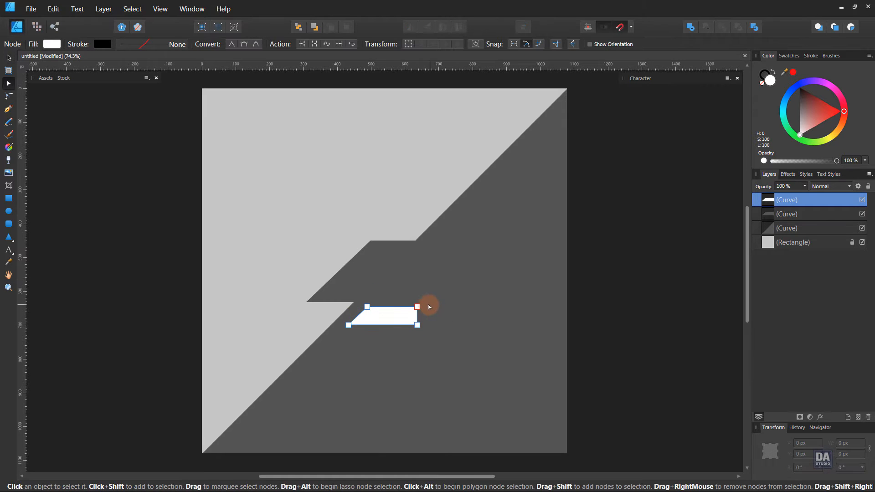
{"action": "left_click", "coordinate": [417, 328]}
{"action": "left_click", "coordinate": [418, 318]}
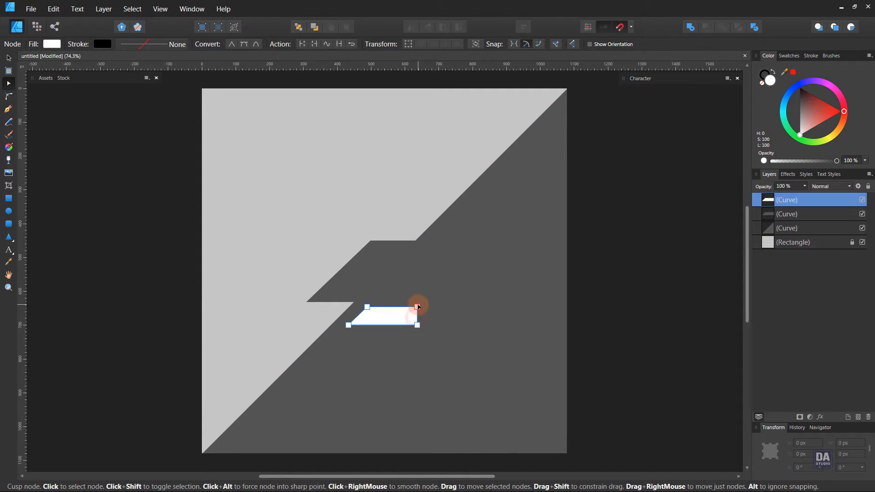
{"action": "left_click", "coordinate": [417, 306]}
{"action": "left_click", "coordinate": [418, 326], "text": "shift"}
{"action": "left_click_drag", "start_coordinate": [417, 326], "coordinate": [552, 323]}
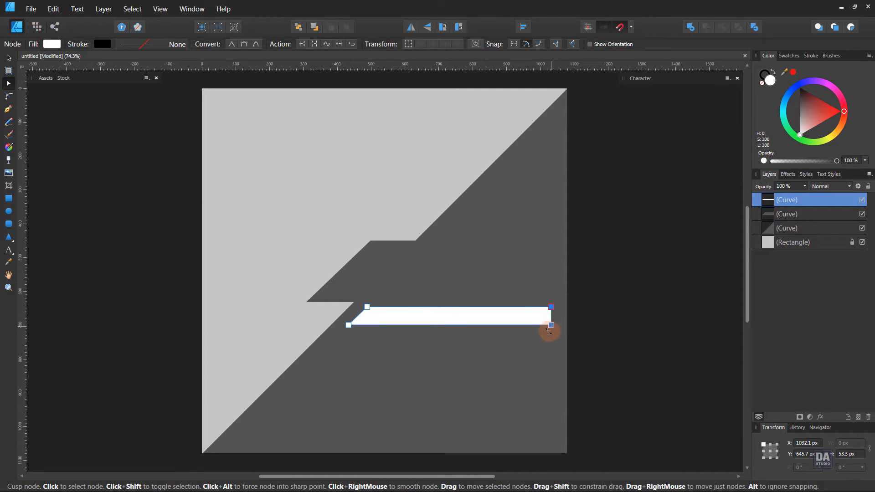
- Slightly enlarge the white bar and adjust its position just below the dark slanted band
{"action": "key", "text": "v"}
{"action": "mouse_move", "coordinate": [552, 328]}
{"action": "left_mouse_down"}
{"action": "mouse_move", "coordinate": [562, 330]}
{"action": "mouse_move", "coordinate": [531, 321]}
{"action": "mouse_move", "coordinate": [555, 327]}
{"action": "left_mouse_up"}
{"action": "left_click", "coordinate": [605, 330]}
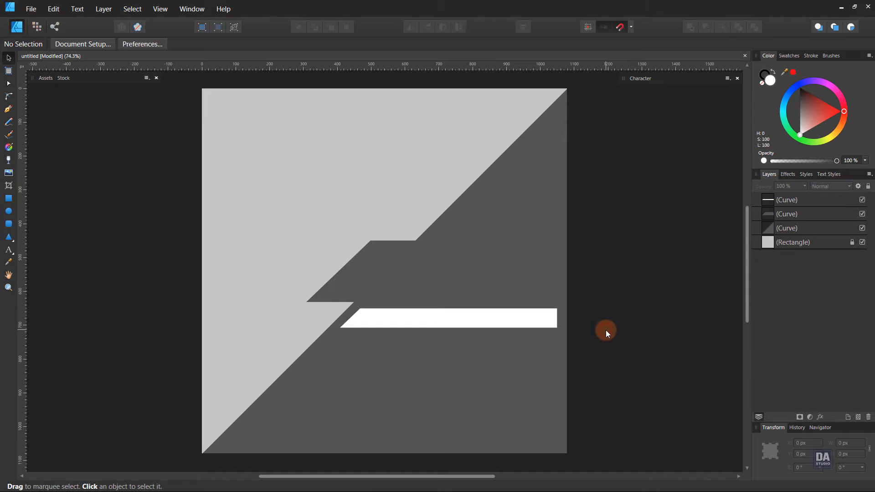
{"action": "left_click_drag", "start_coordinate": [558, 326], "coordinate": [561, 324]}
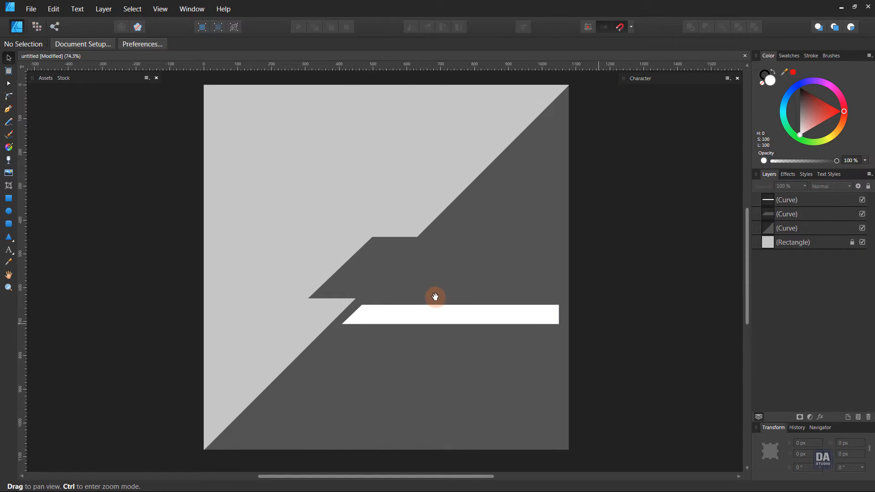
{"action": "left_click_drag", "start_coordinate": [448, 294], "coordinate": [455, 305]}
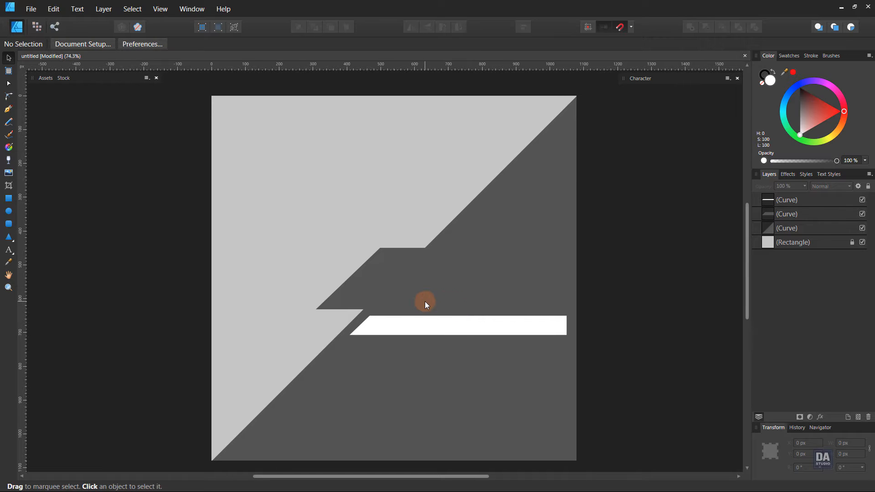
- Add the art text "FASHION" on the dark band above the white bar
{"action": "left_click", "coordinate": [9, 250]}
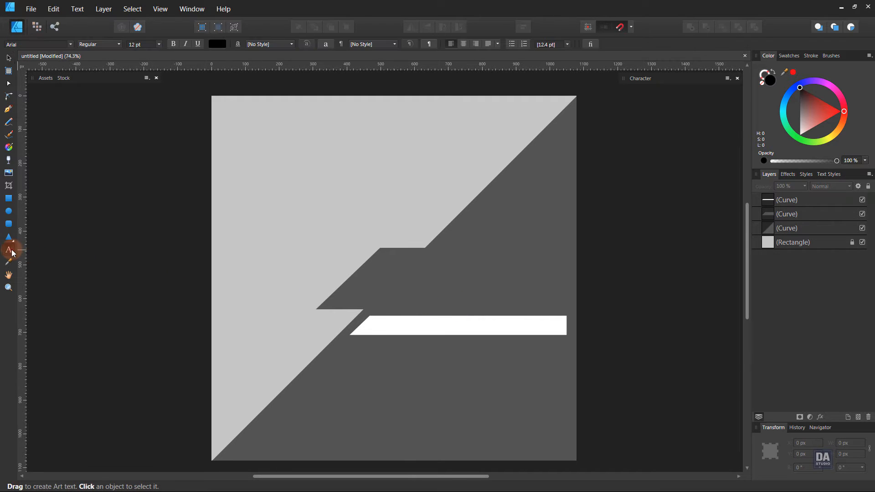
{"action": "left_click", "coordinate": [406, 286]}
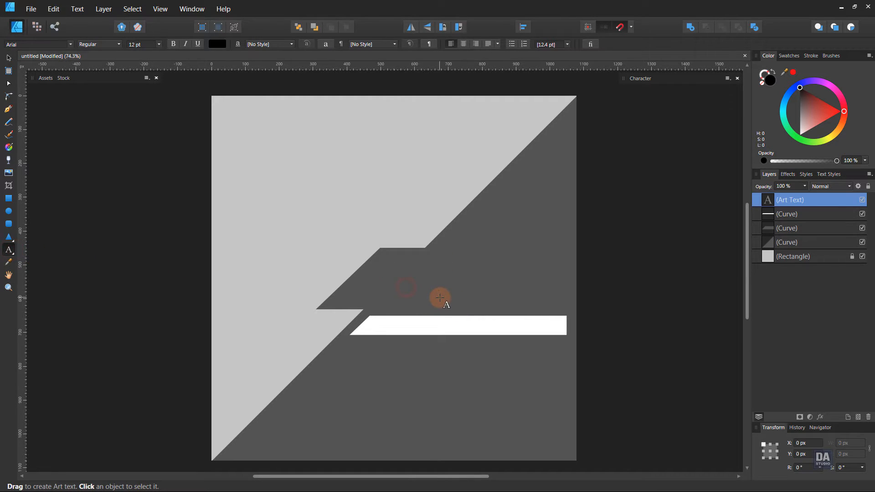
{"action": "type", "text": "FASHION"}
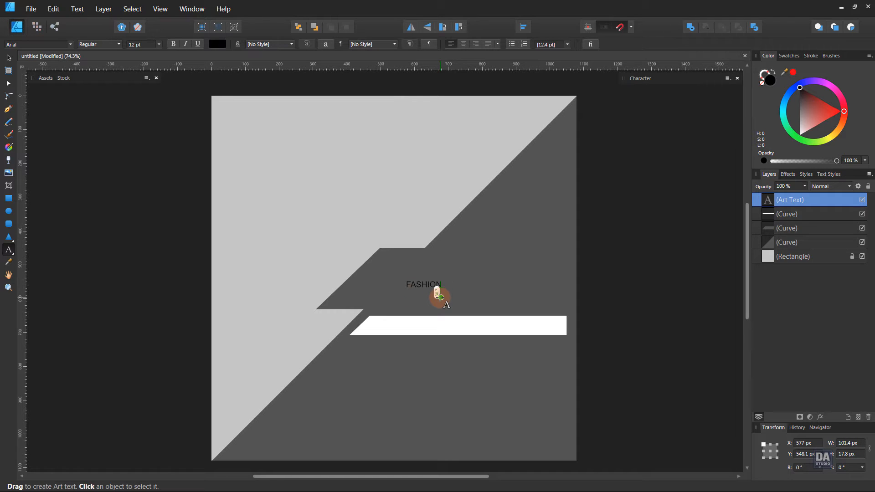
{"action": "key", "text": "Escape"}
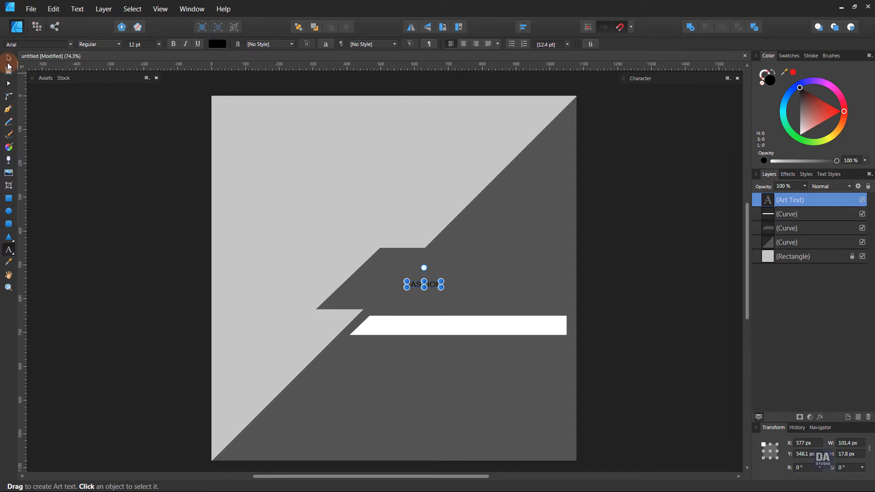
{"action": "left_click", "coordinate": [8, 58]}
- Set the font of the FASHION text to Aharoni
{"action": "left_click", "coordinate": [26, 45]}
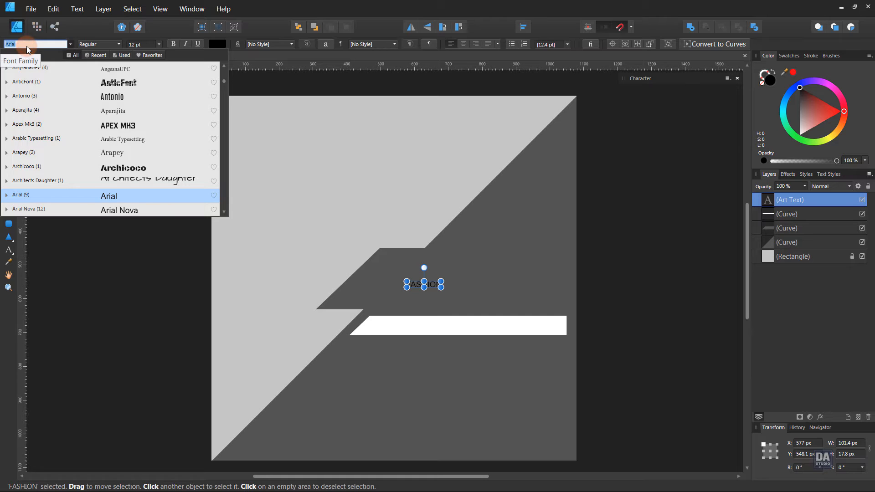
{"action": "type", "text": "aha"}
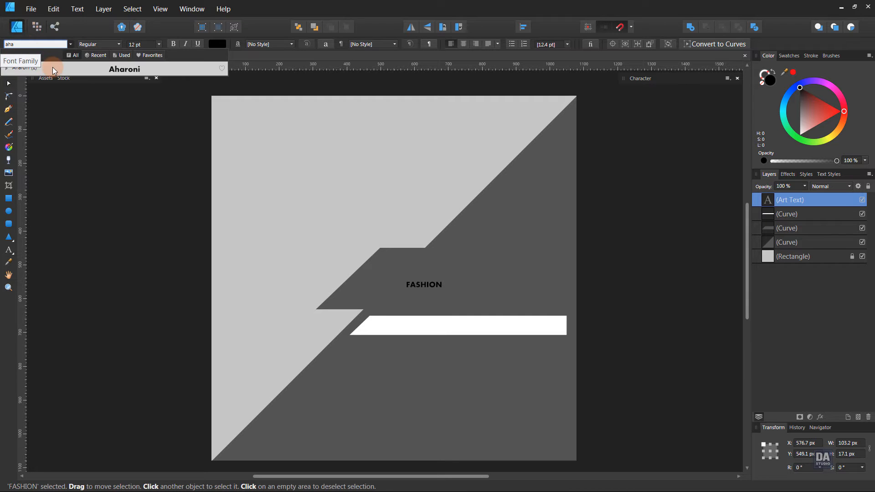
{"action": "left_click", "coordinate": [53, 67]}
- Enlarge the FASHION text to about 62.3 pt and position it above the white bar
{"action": "left_click_drag", "start_coordinate": [440, 287], "coordinate": [590, 335]}
{"action": "left_click_drag", "start_coordinate": [512, 302], "coordinate": [481, 302]}
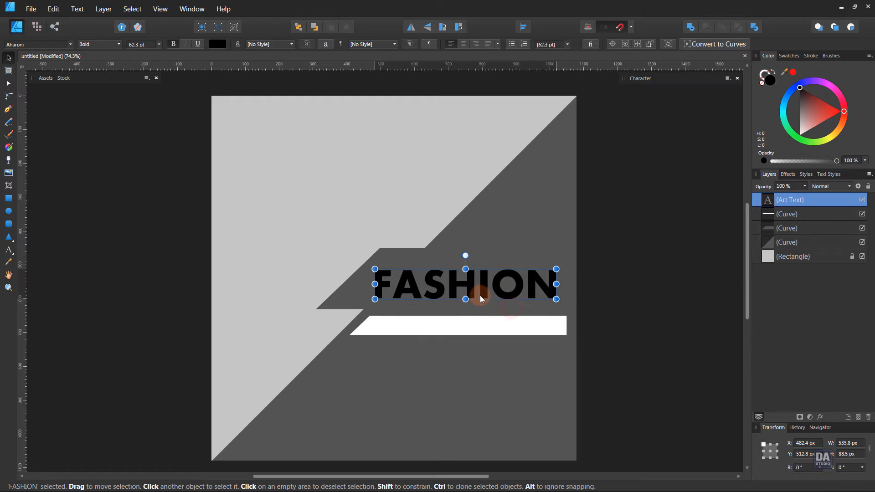
- Try the Montserrat font on the FASHION text
{"action": "left_click", "coordinate": [51, 44]}
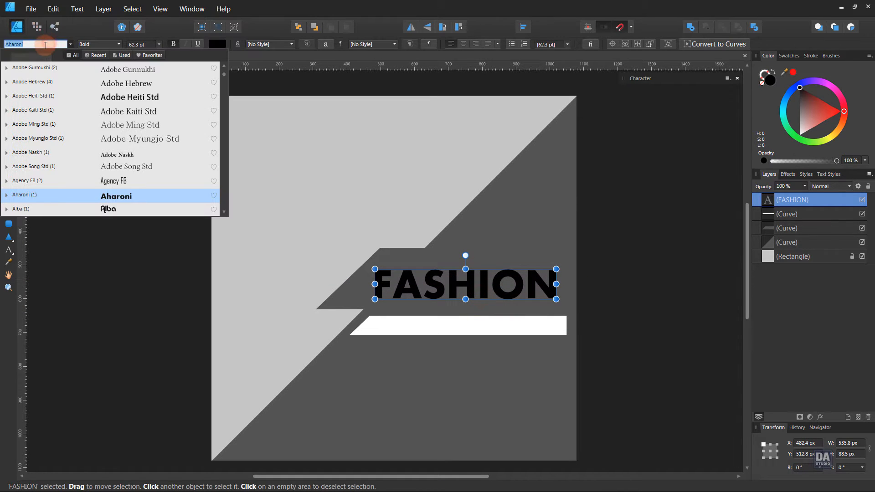
{"action": "type", "text": "mons"}
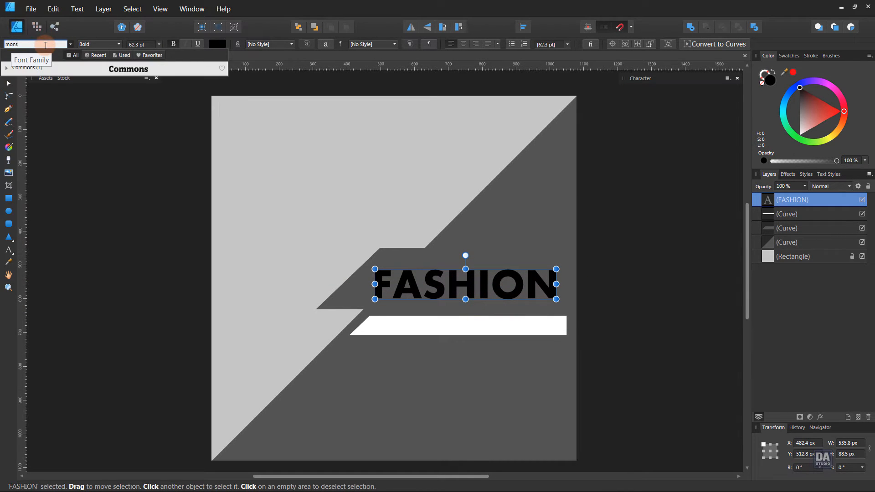
{"action": "key", "text": "BackSpace"}
{"action": "type", "text": "t"}
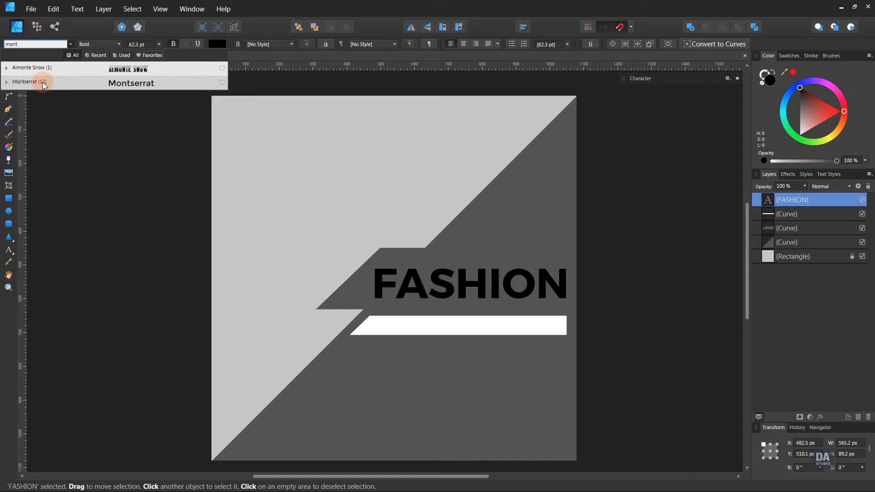
{"action": "left_click", "coordinate": [59, 175]}
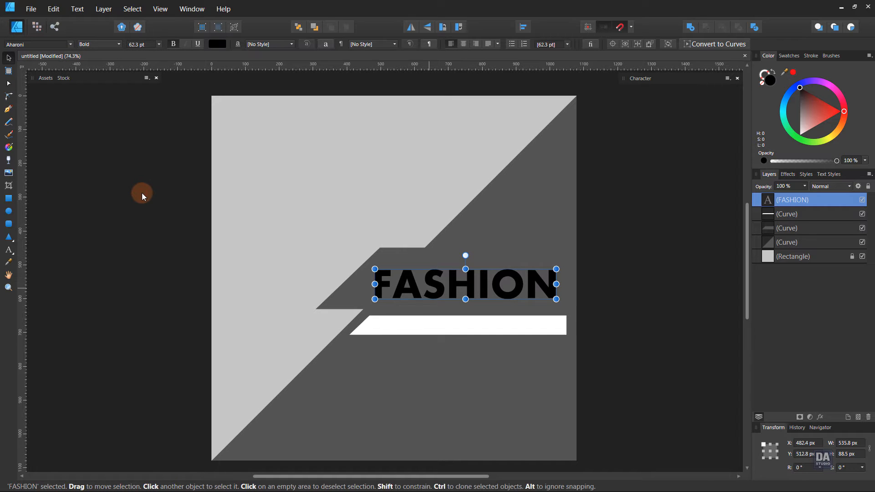
- Set the font of the FASHION text to Lemon/Milk
{"action": "left_click", "coordinate": [388, 289]}
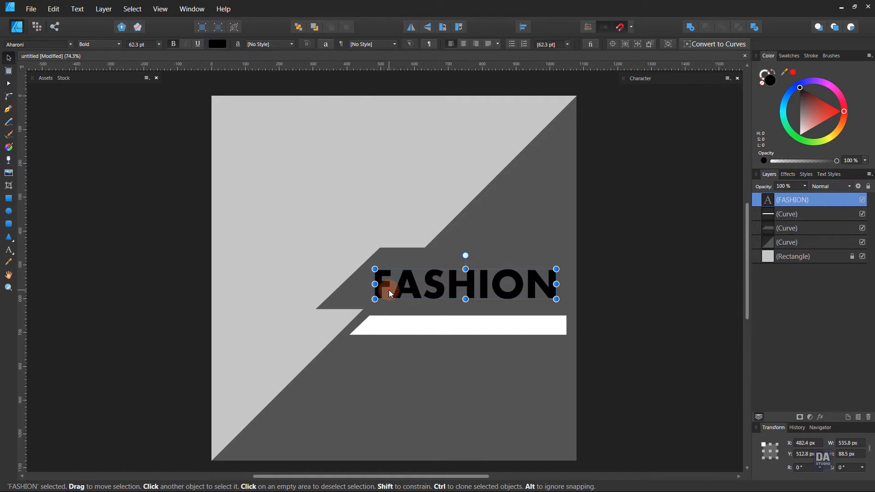
{"action": "left_click", "coordinate": [52, 44]}
{"action": "key", "text": "BackSpace"}
{"action": "type", "text": "lemon"}
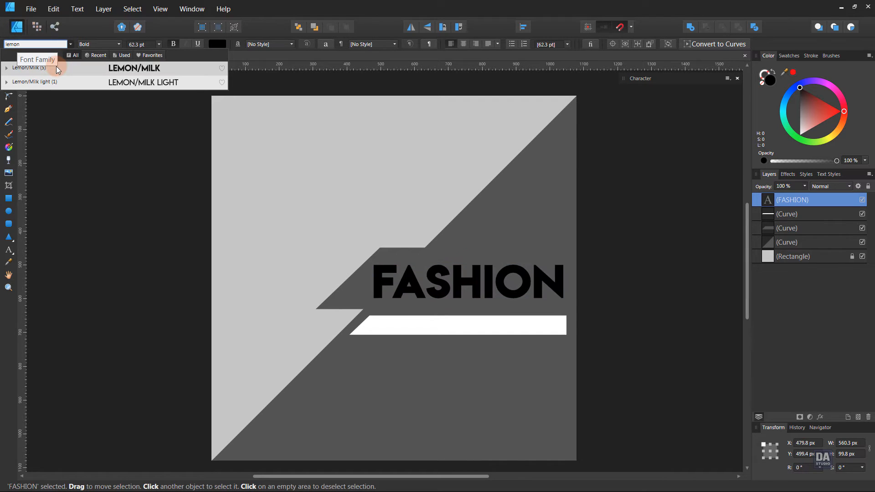
{"action": "left_click", "coordinate": [57, 67]}
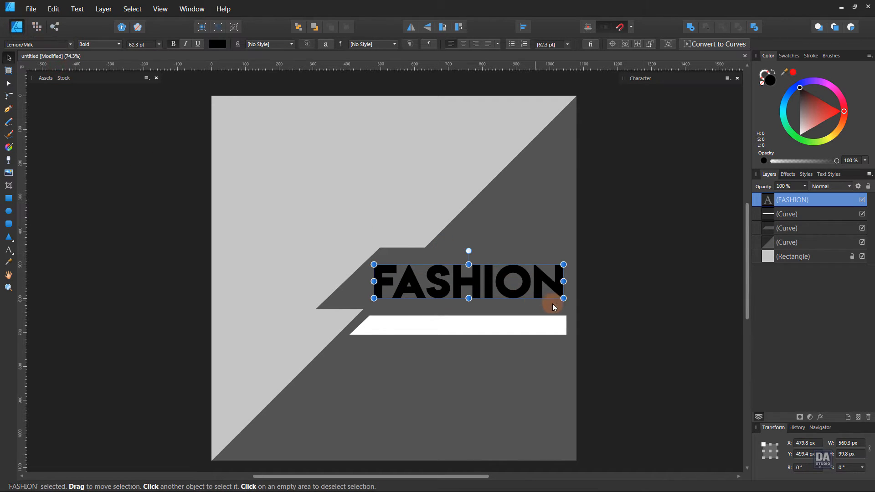
- Resize and reposition the FASHION text so its right edge lines up with the white bar's right end
{"action": "left_click_drag", "start_coordinate": [563, 298], "coordinate": [517, 283]}
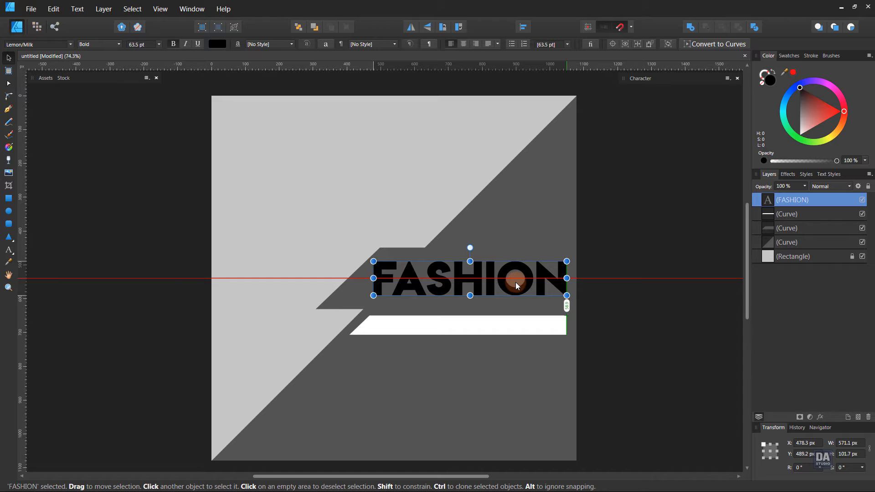
{"action": "left_click_drag", "start_coordinate": [566, 295], "coordinate": [548, 285]}
{"action": "left_click_drag", "start_coordinate": [388, 294], "coordinate": [414, 291]}
{"action": "left_click", "coordinate": [566, 304]}
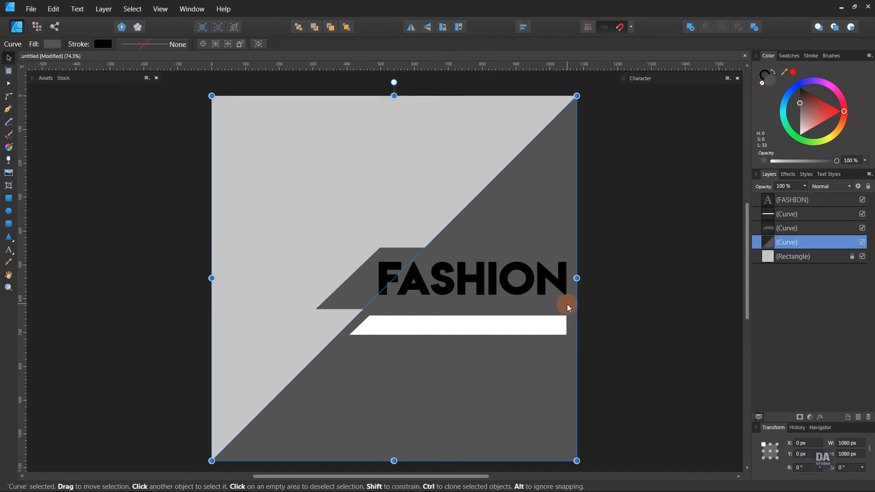
{"action": "left_click", "coordinate": [635, 303]}
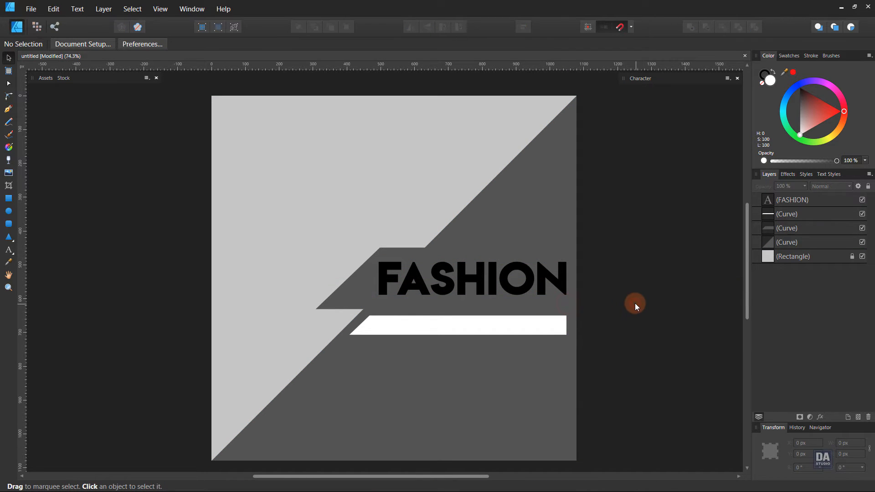
- Duplicate the FASHION text directly above the original and change the copy's wording to JUST
{"action": "left_click", "coordinate": [536, 289]}
{"action": "left_click_drag", "start_coordinate": [547, 275], "coordinate": [548, 245]}
{"action": "double_click", "coordinate": [548, 244]}
{"action": "type", "text": "JUST"}
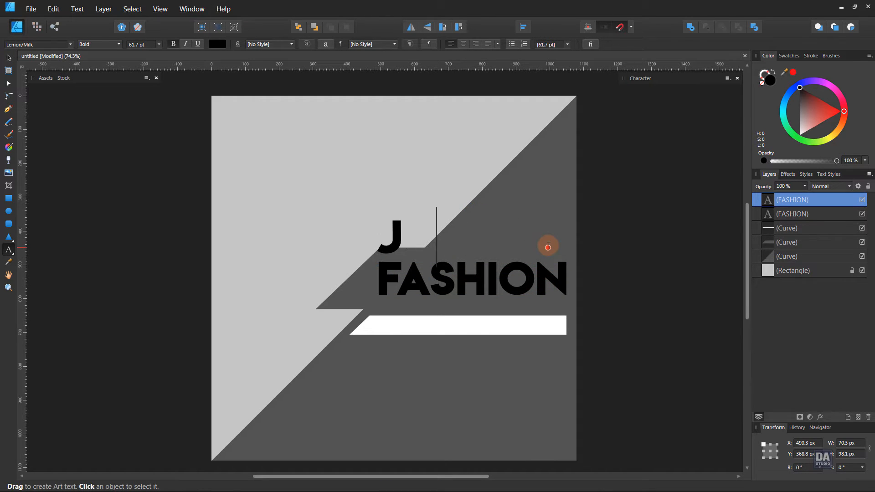
- Move the JUST text so its right edge lines up with the right edge of FASHION
{"action": "left_click", "coordinate": [8, 58]}
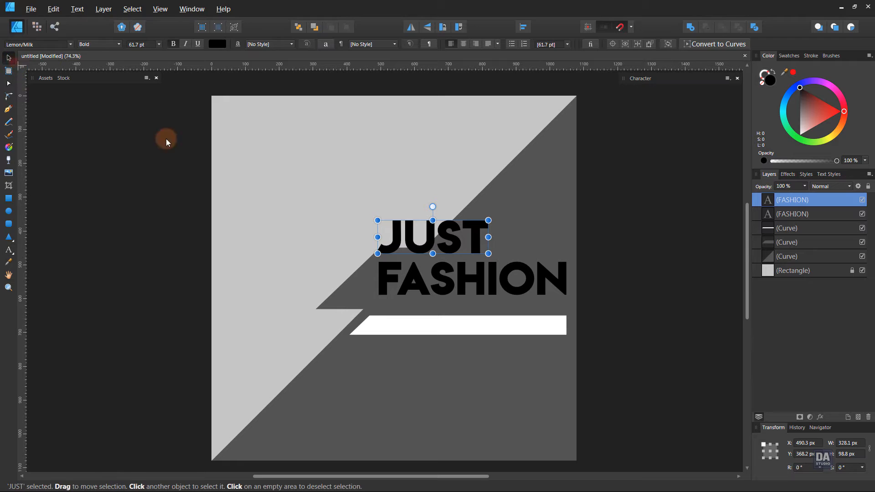
{"action": "left_click_drag", "start_coordinate": [425, 244], "coordinate": [504, 244]}
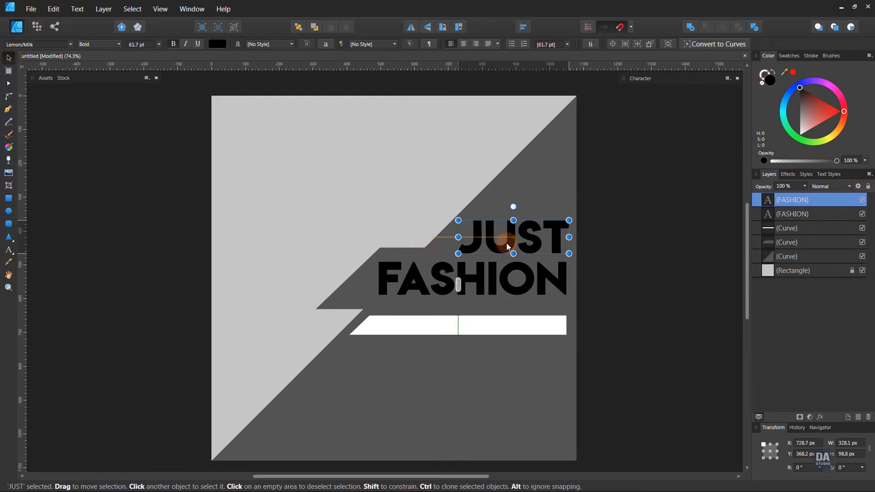
{"action": "left_click_drag", "start_coordinate": [455, 220], "coordinate": [458, 220]}
{"action": "left_click", "coordinate": [614, 268]}
{"action": "left_click_drag", "start_coordinate": [577, 308], "coordinate": [578, 302]}
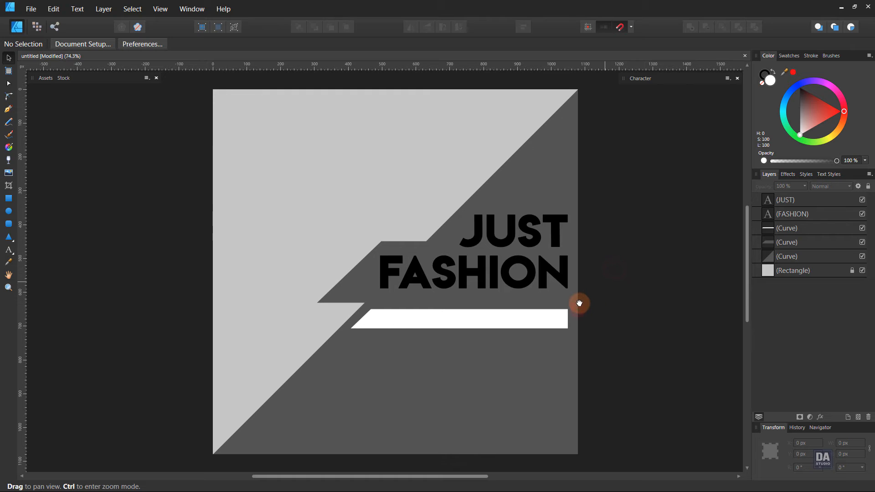
- Copy the FASHION text onto the white bar and shrink the copy to about 19 pt at the bar's slanted end
{"action": "left_click", "coordinate": [433, 274]}
{"action": "left_click_drag", "start_coordinate": [440, 280], "coordinate": [440, 331]}
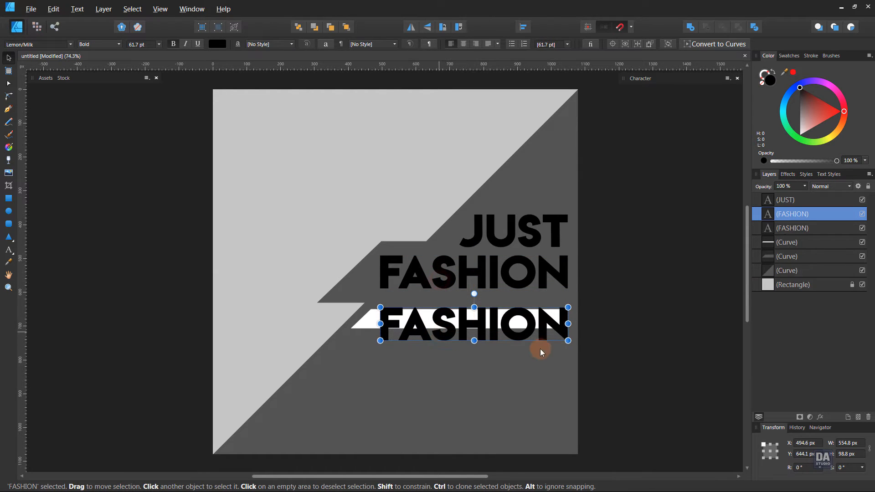
{"action": "left_click", "coordinate": [544, 348], "text": "shift"}
{"action": "left_click", "coordinate": [560, 342], "text": "shift"}
{"action": "left_click_drag", "start_coordinate": [567, 340], "coordinate": [445, 319]}
{"action": "scroll", "coordinate": [463, 359], "scroll_direction": "up", "scroll_amount": 3}
{"action": "left_click_drag", "start_coordinate": [397, 298], "coordinate": [364, 300]}
- Replace the small copy's wording with LIMITED OFFER HURRY NOW and centre the text within the white bar
{"action": "double_click", "coordinate": [363, 299]}
{"action": "double_click", "coordinate": [364, 299]}
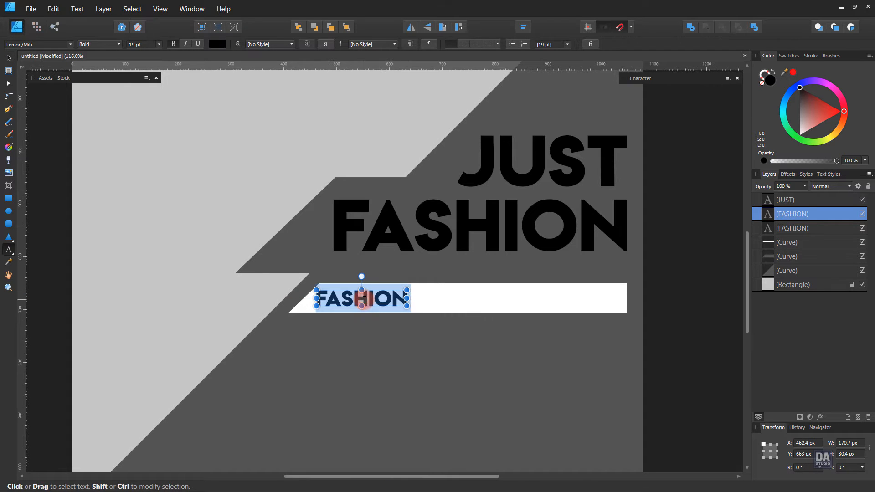
{"action": "type", "text": "LIMI"}
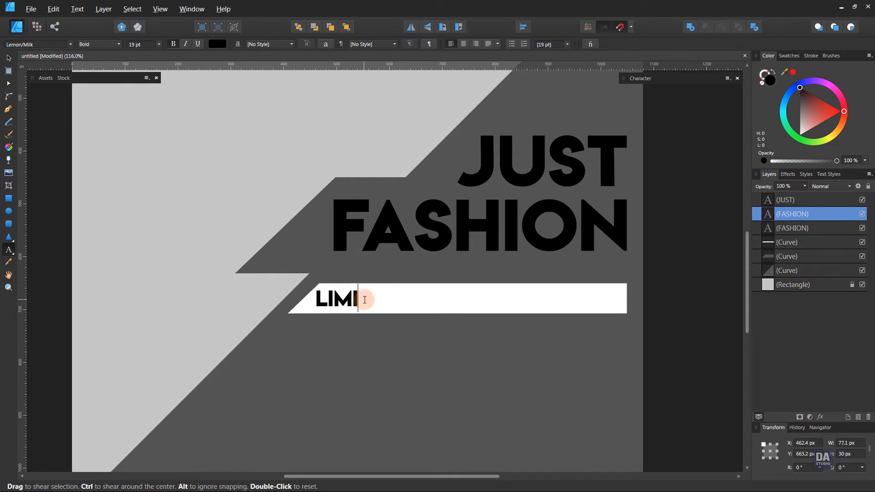
{"action": "type", "text": "TED O"}
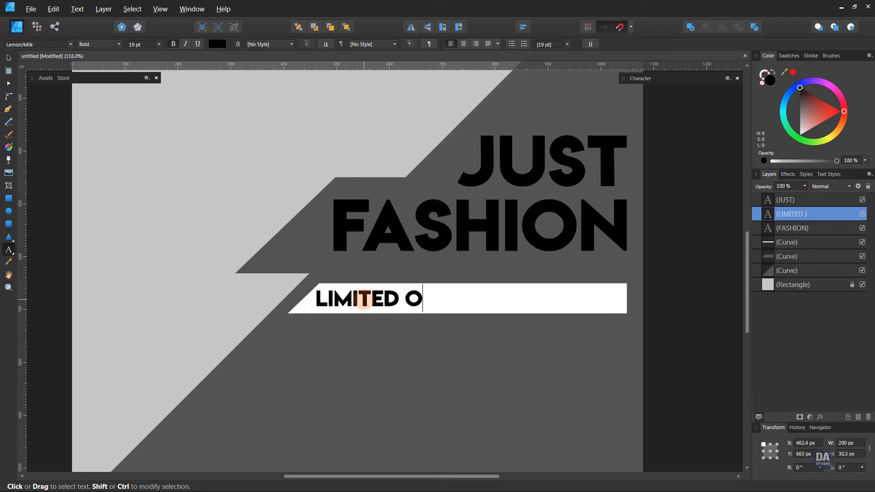
{"action": "type", "text": "FFER"}
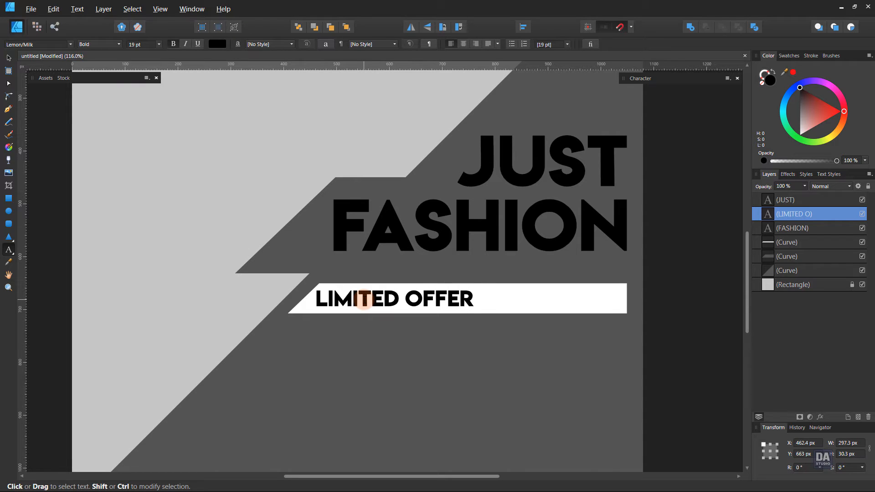
{"action": "type", "text": " HUR"}
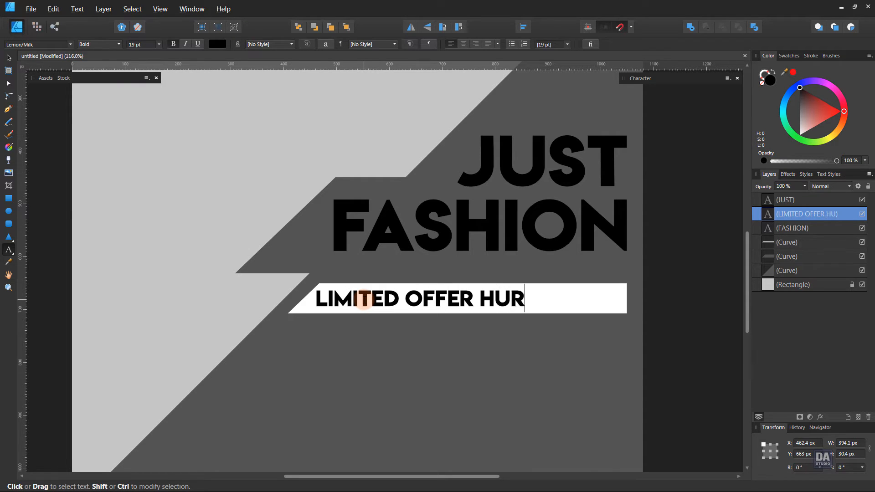
{"action": "type", "text": "RY NOW"}
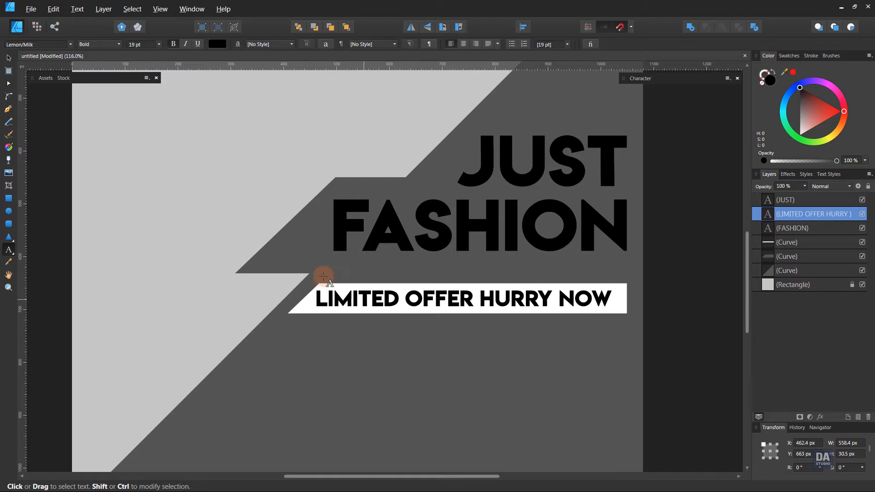
{"action": "key", "text": "Escape"}
{"action": "left_click", "coordinate": [10, 59]}
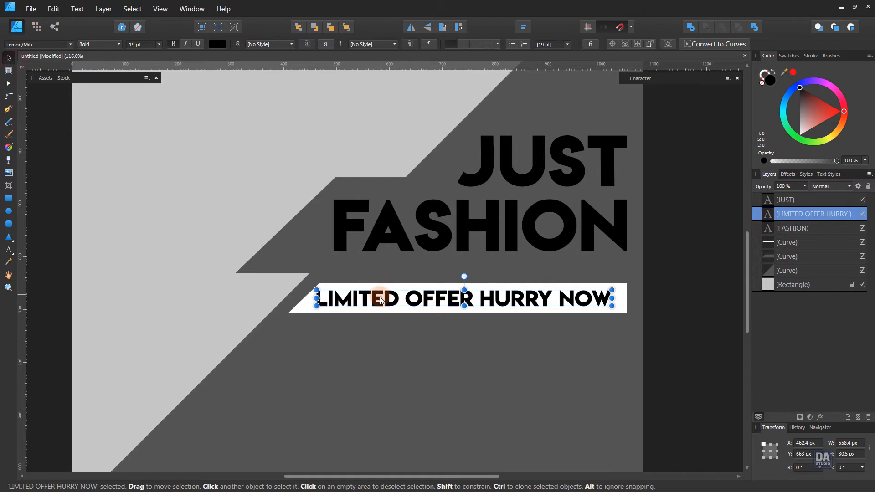
{"action": "left_click_drag", "start_coordinate": [381, 300], "coordinate": [384, 301]}
{"action": "left_click", "coordinate": [655, 335]}
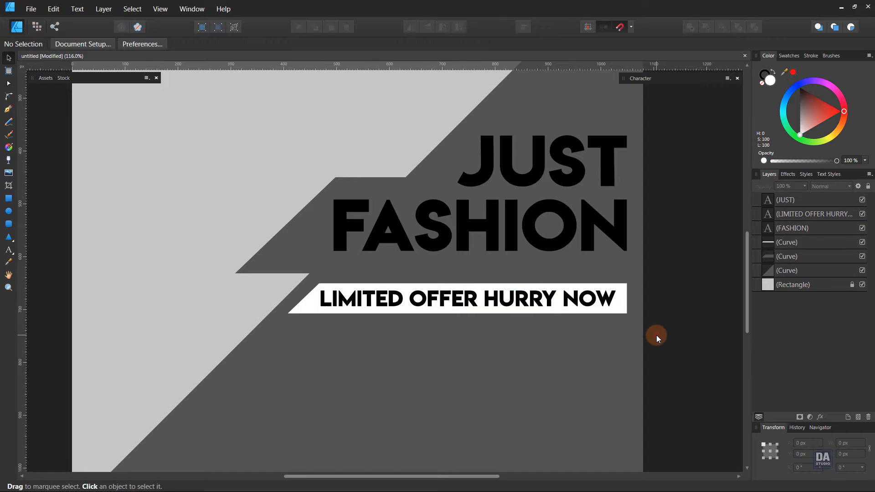
- Duplicate the large FASHION text below the white bar and change the copy's wording to SALE
{"action": "key", "text": "z"}
{"action": "left_click", "coordinate": [613, 310], "text": "alt"}
{"action": "left_click_drag", "start_coordinate": [501, 271], "coordinate": [429, 250]}
{"action": "left_click_drag", "start_coordinate": [628, 313], "coordinate": [601, 294]}
{"action": "left_click", "coordinate": [504, 241]}
{"action": "left_click_drag", "start_coordinate": [505, 242], "coordinate": [458, 327]}
{"action": "double_click", "coordinate": [457, 324]}
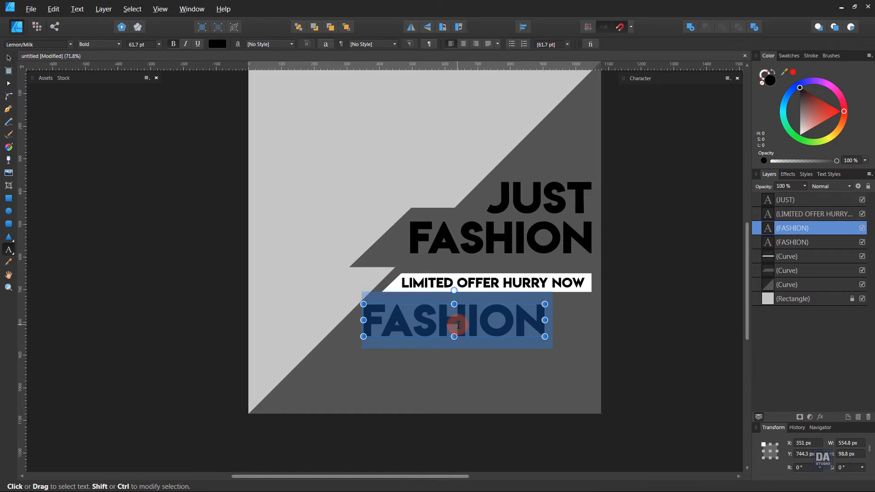
{"action": "type", "text": "SALE"}
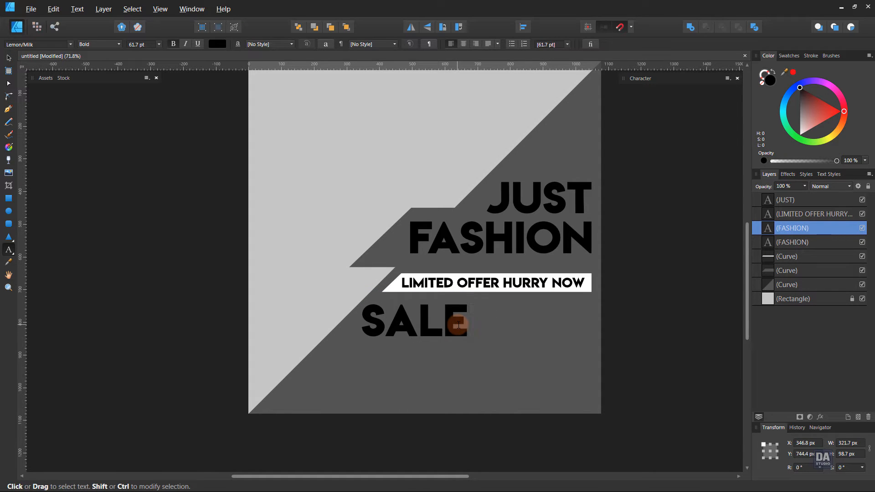
- Enlarge the SALE text to about 81.5 pt and place a duplicate of it overlapping its right half
{"action": "left_click", "coordinate": [9, 58]}
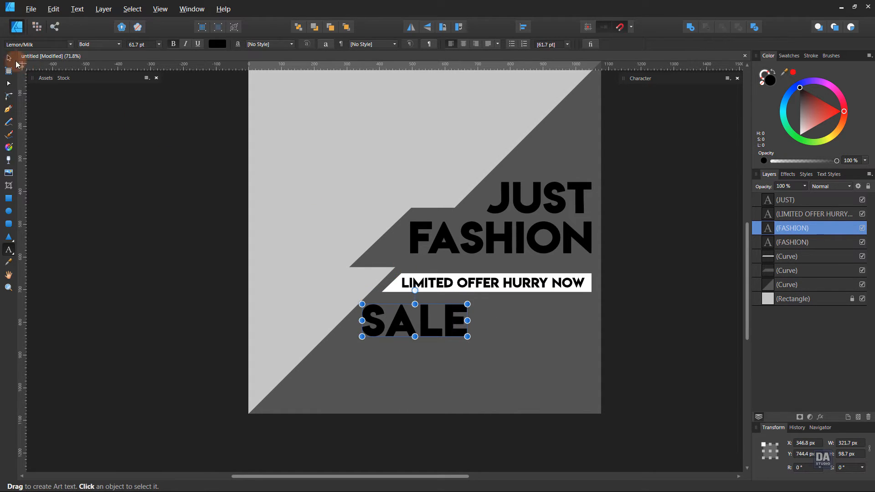
{"action": "left_click_drag", "start_coordinate": [467, 336], "coordinate": [534, 339]}
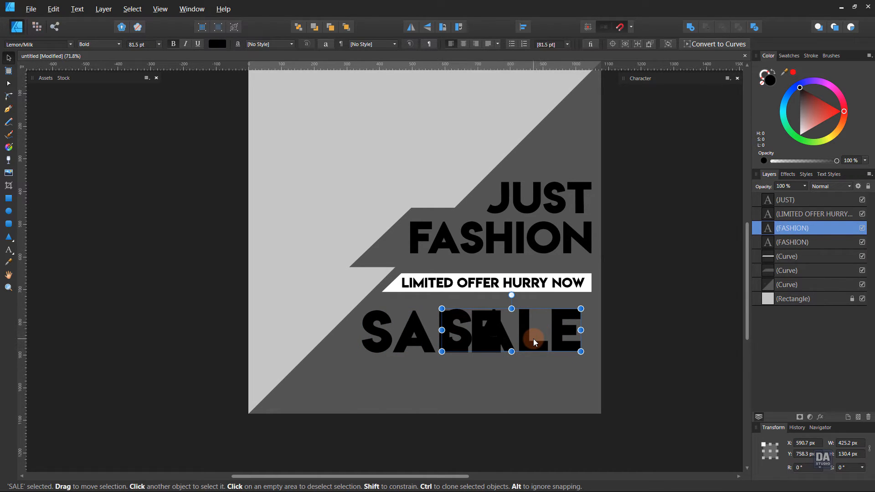
- Change the SALE copy's wording to GET UPTO and shrink it to about 23.3 pt beside the top of SALE
{"action": "double_click", "coordinate": [533, 340]}
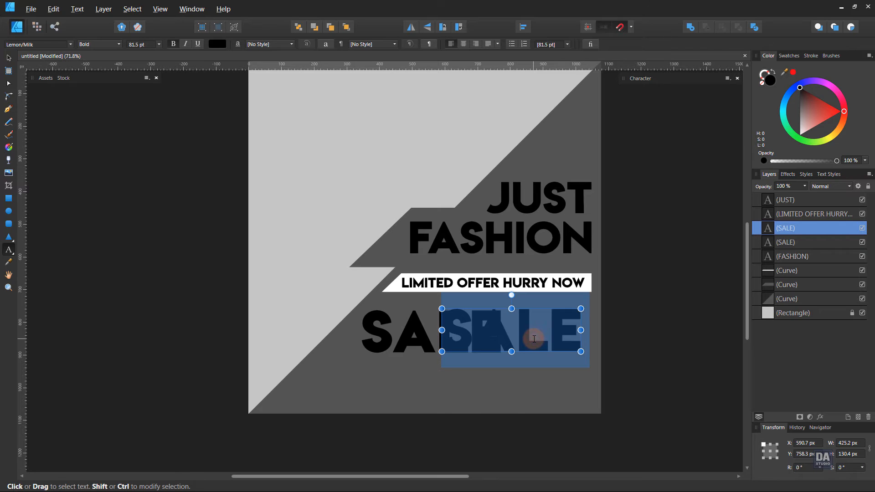
{"action": "type", "text": "GET"}
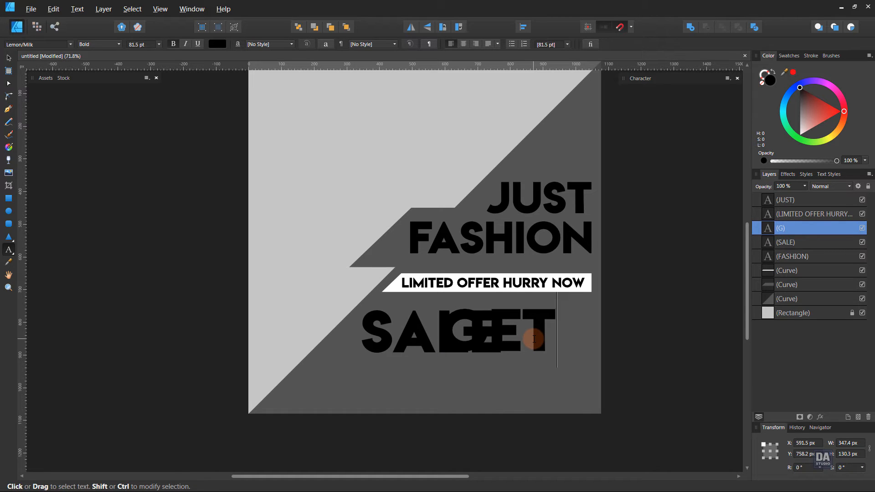
{"action": "type", "text": " UP"}
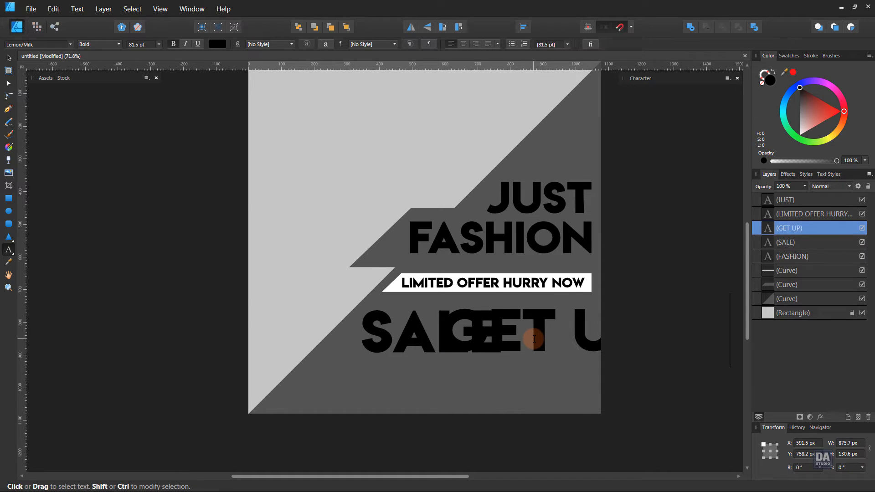
{"action": "key", "text": "Escape"}
{"action": "left_click", "coordinate": [8, 58]}
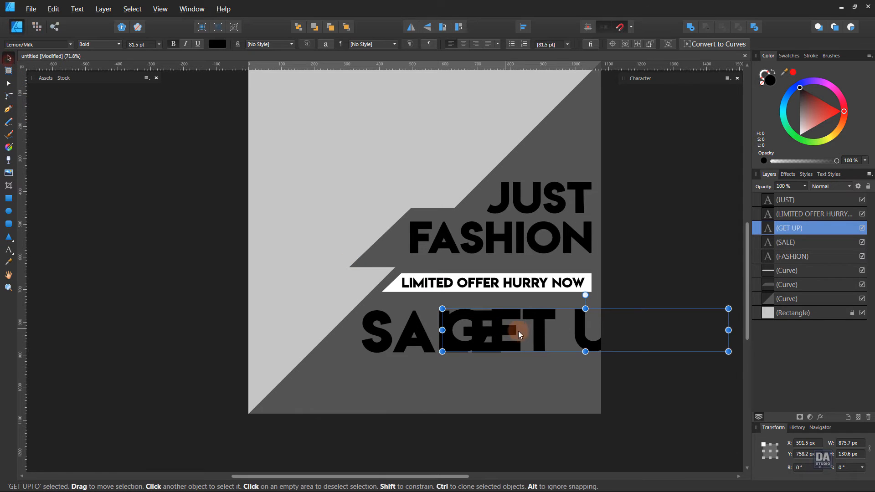
{"action": "left_click_drag", "start_coordinate": [728, 351], "coordinate": [568, 325]}
- Set the GET UPTO text to the Bebas Neue font and enlarge it to 40 pt
{"action": "left_click", "coordinate": [40, 42]}
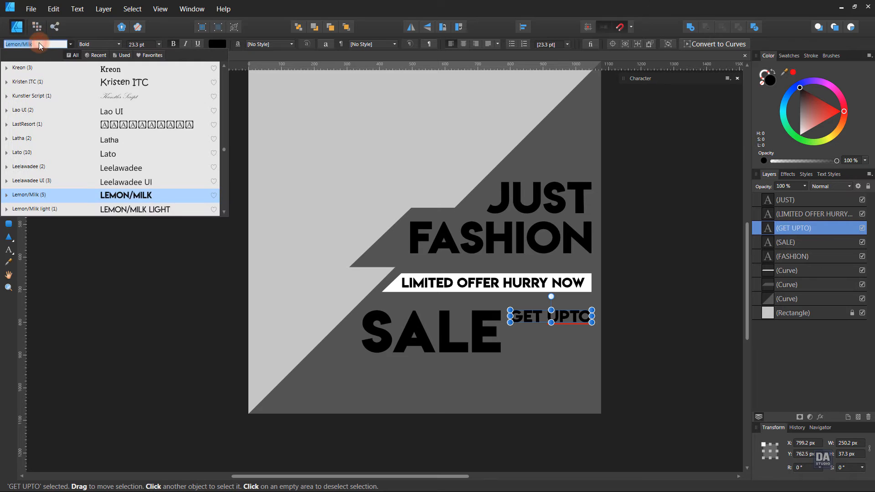
{"action": "type", "text": "beb"}
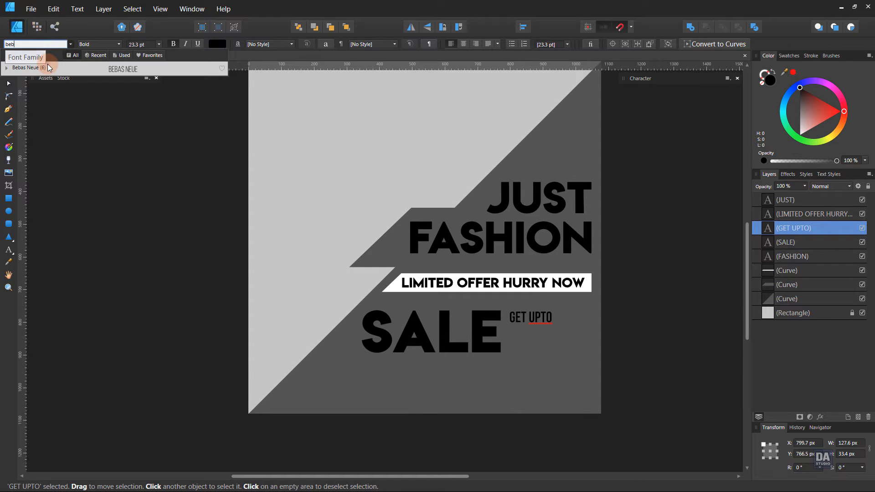
{"action": "left_click", "coordinate": [49, 67]}
{"action": "left_click_drag", "start_coordinate": [554, 325], "coordinate": [575, 329]}
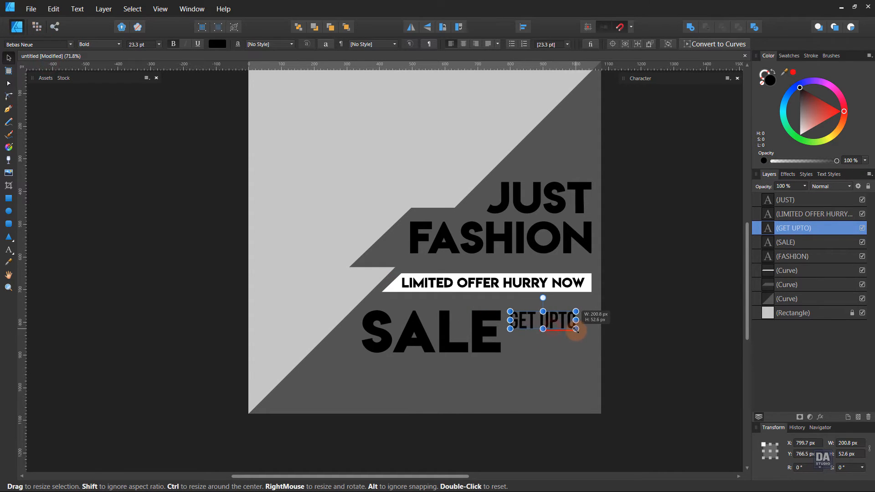
{"action": "left_click", "coordinate": [105, 43]}
{"action": "left_click", "coordinate": [105, 43]}
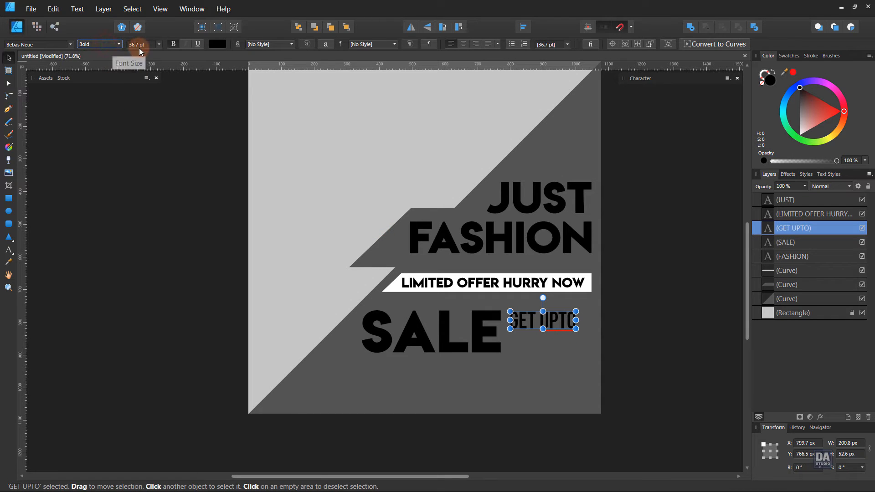
{"action": "scroll", "coordinate": [139, 48], "scroll_direction": "up", "scroll_amount": 4}
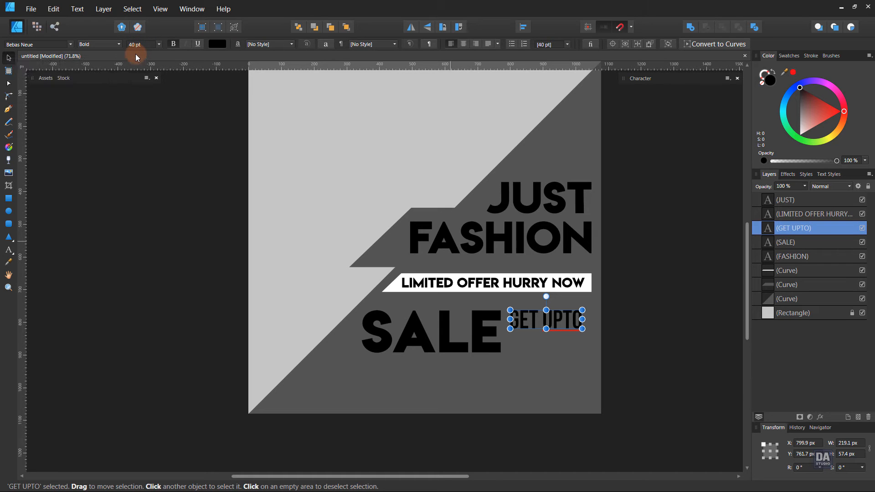
- Duplicate the GET UPTO text directly below itself and change the copy's wording to 60%
{"action": "left_click_drag", "start_coordinate": [537, 319], "coordinate": [540, 344]}
{"action": "double_click", "coordinate": [540, 345]}
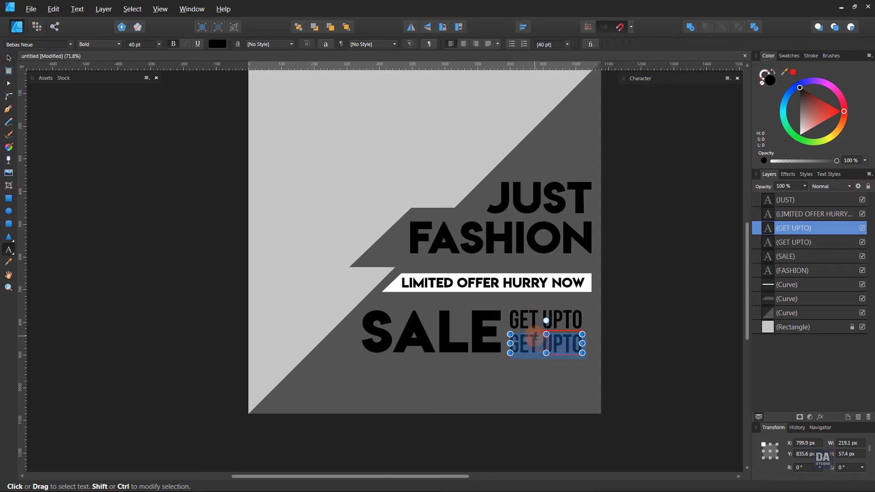
{"action": "type", "text": "50"}
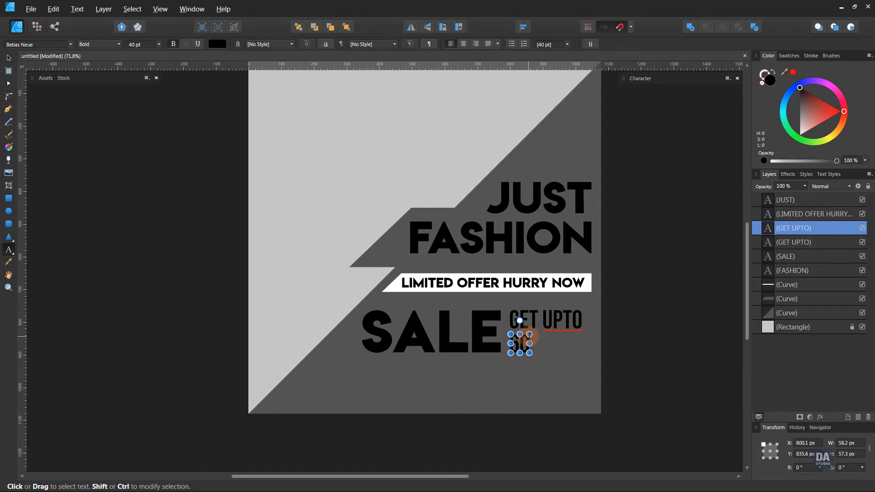
{"action": "type", "text": "%"}
{"action": "key", "text": "Escape"}
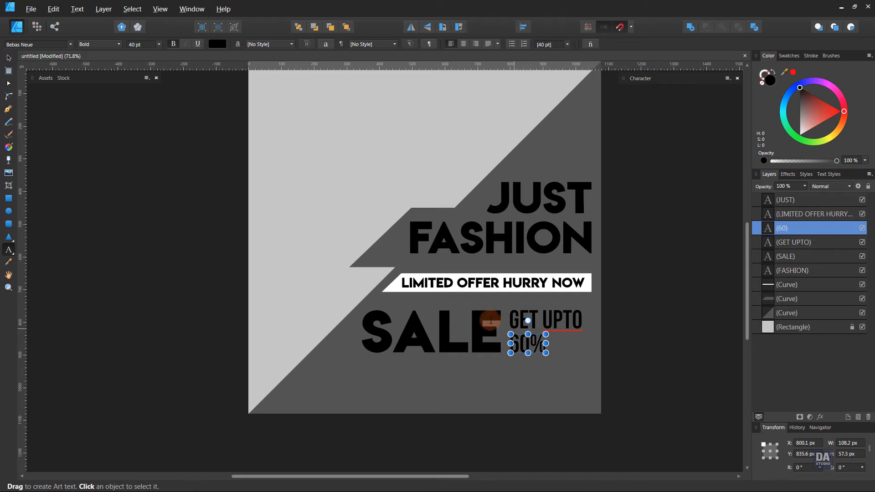
- Enlarge the 60% text upward from its baseline and shrink the GET UPTO text to about 29.7 pt
{"action": "left_click", "coordinate": [9, 59]}
{"action": "scroll", "coordinate": [578, 362], "scroll_direction": "up", "scroll_amount": 4}
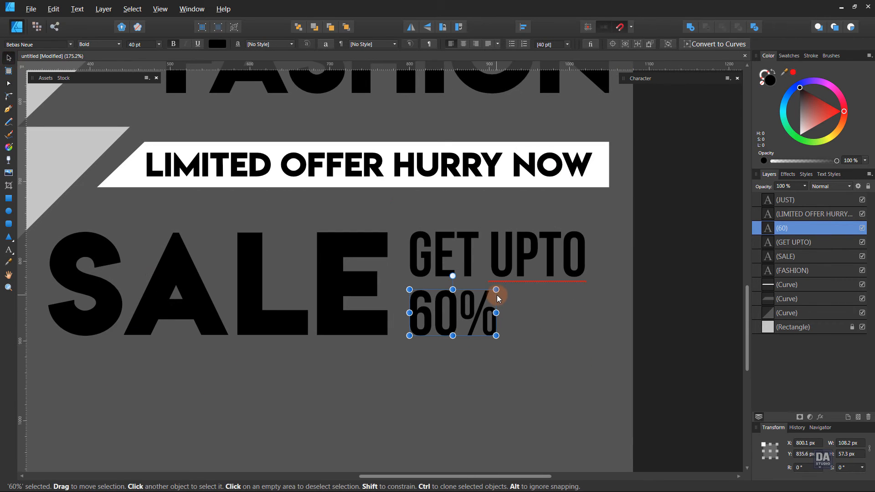
{"action": "left_click_drag", "start_coordinate": [497, 296], "coordinate": [517, 279]}
{"action": "left_click", "coordinate": [533, 267]}
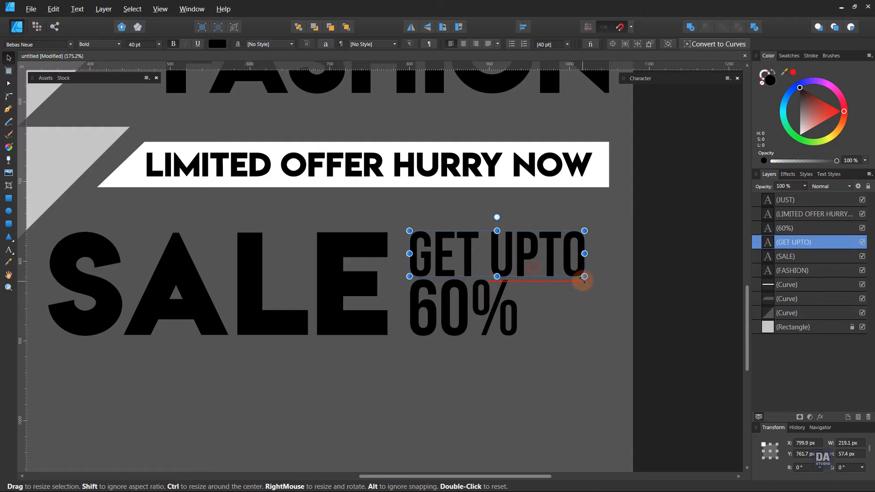
{"action": "left_click_drag", "start_coordinate": [583, 279], "coordinate": [540, 265]}
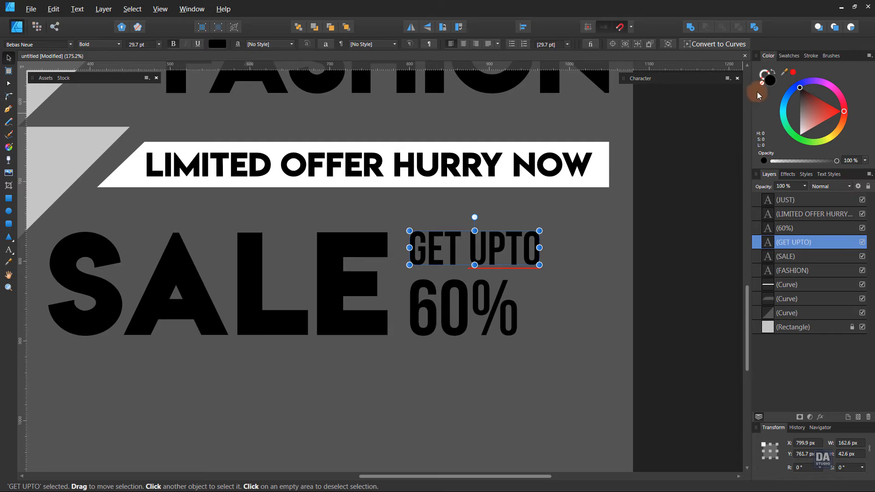
- Give the GET UPTO text a 1 pt stroke and enlarge the 60% text to about 52.9 pt
{"action": "left_click", "coordinate": [811, 55]}
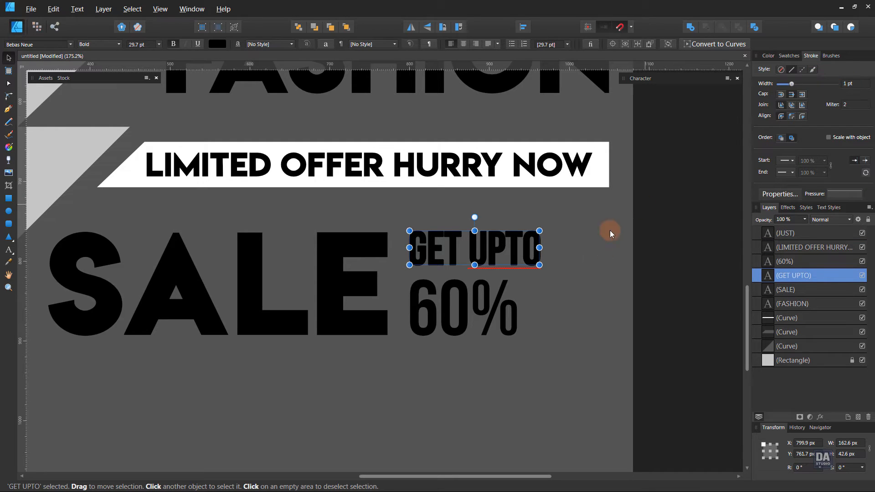
{"action": "left_click_drag", "start_coordinate": [539, 265], "coordinate": [523, 276]}
{"action": "left_click", "coordinate": [510, 301]}
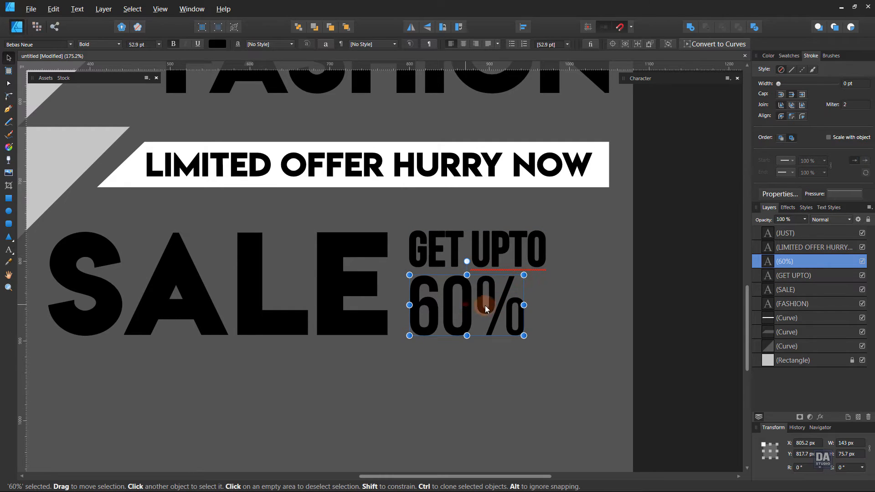
- Duplicate the 60% text to its right, change the copy's wording to OFF and shrink it to about 29.1 pt
{"action": "left_click_drag", "start_coordinate": [485, 309], "coordinate": [549, 311]}
{"action": "double_click", "coordinate": [549, 311]}
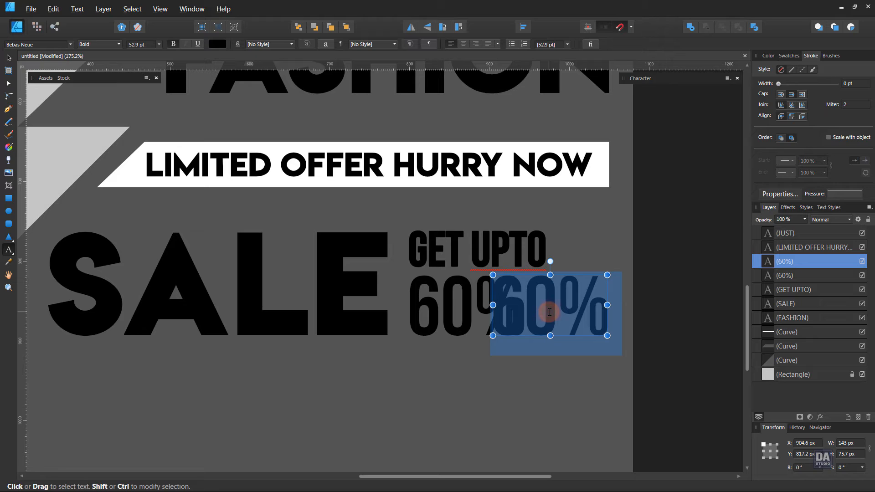
{"action": "type", "text": "OFF"}
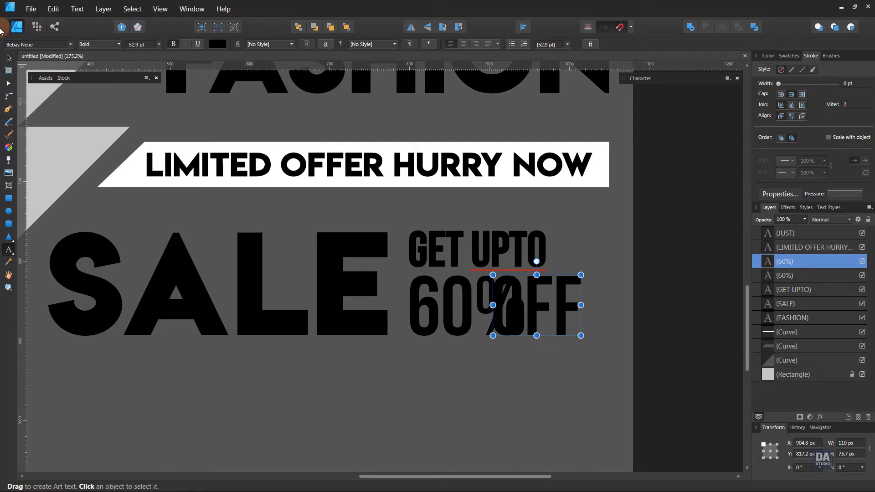
{"action": "left_click", "coordinate": [9, 58]}
{"action": "left_click_drag", "start_coordinate": [492, 275], "coordinate": [542, 291]}
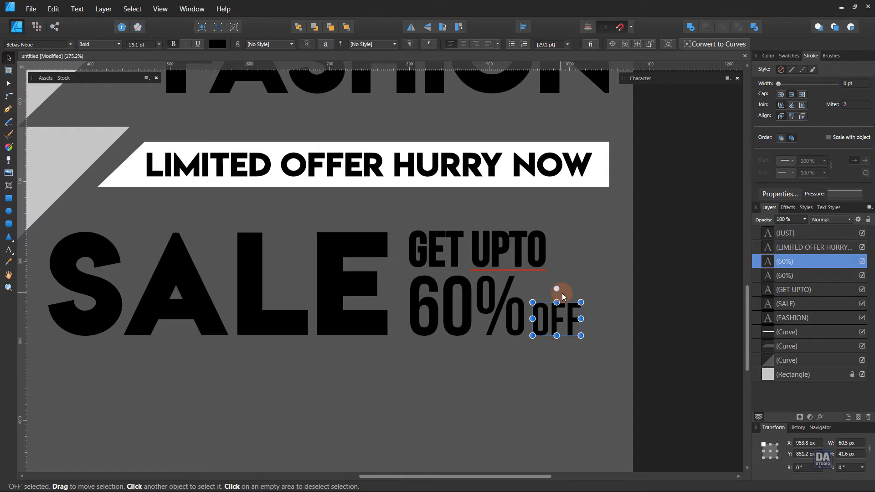
- Enlarge the SALE, GET UPTO, 60% and OFF texts together so the block's right edge lines up with the white offer bar
{"action": "key", "text": "space"}
{"action": "key", "text": "ctrl"}
{"action": "left_click_drag", "start_coordinate": [694, 334], "coordinate": [400, 262]}
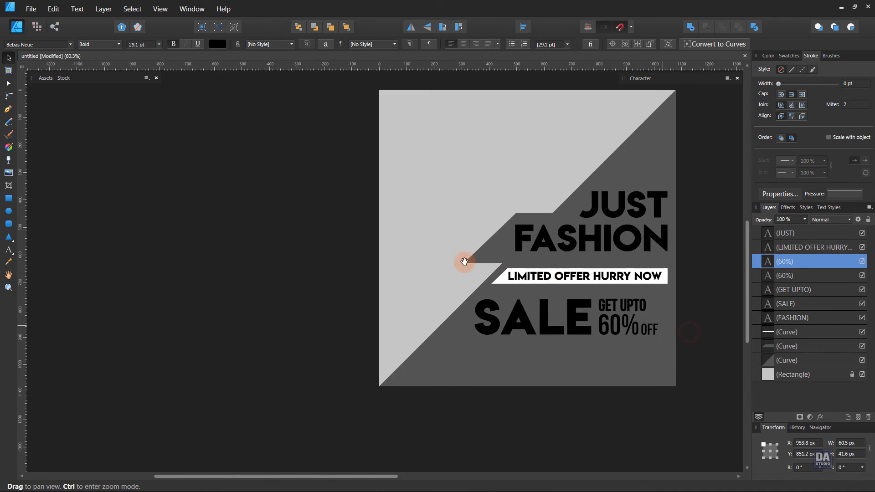
{"action": "left_click_drag", "start_coordinate": [549, 274], "coordinate": [481, 283]}
{"action": "left_click_drag", "start_coordinate": [642, 303], "coordinate": [394, 351]}
{"action": "left_click_drag", "start_coordinate": [438, 335], "coordinate": [408, 308]}
{"action": "left_click", "coordinate": [687, 354]}
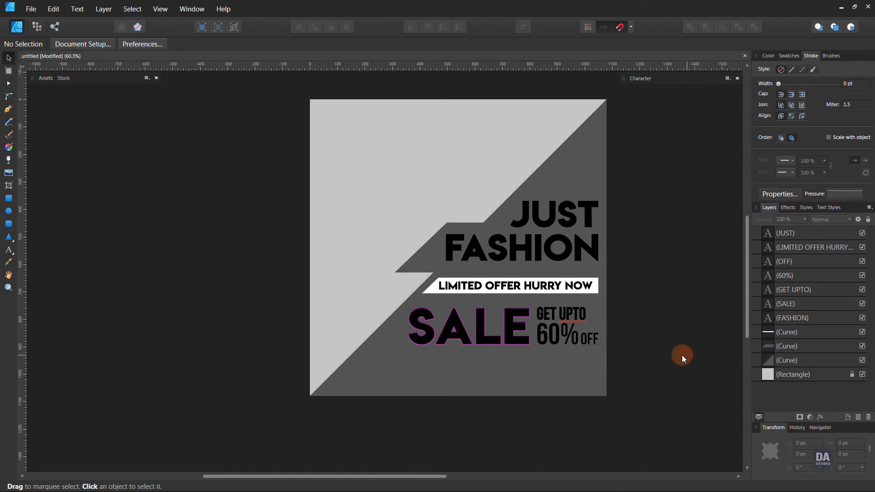
- Set the spelling language of the GET UPTO text to None
{"action": "left_click", "coordinate": [588, 343]}
{"action": "left_click", "coordinate": [580, 319]}
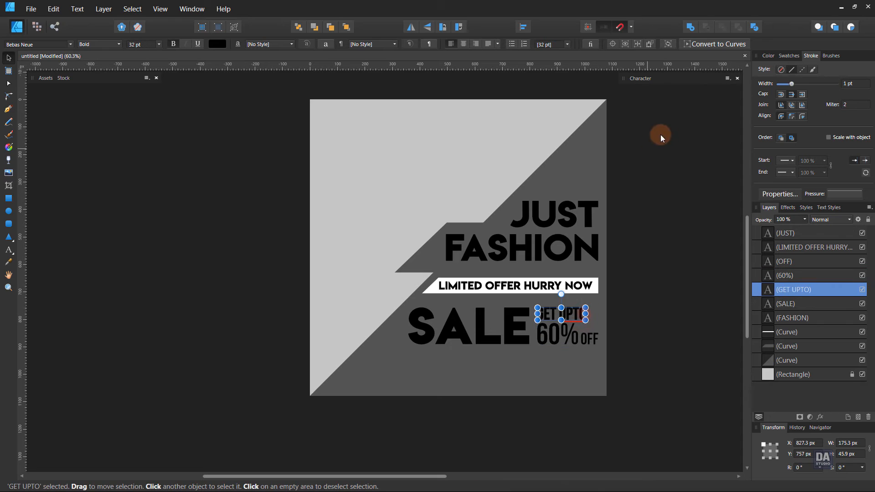
{"action": "left_click", "coordinate": [642, 79]}
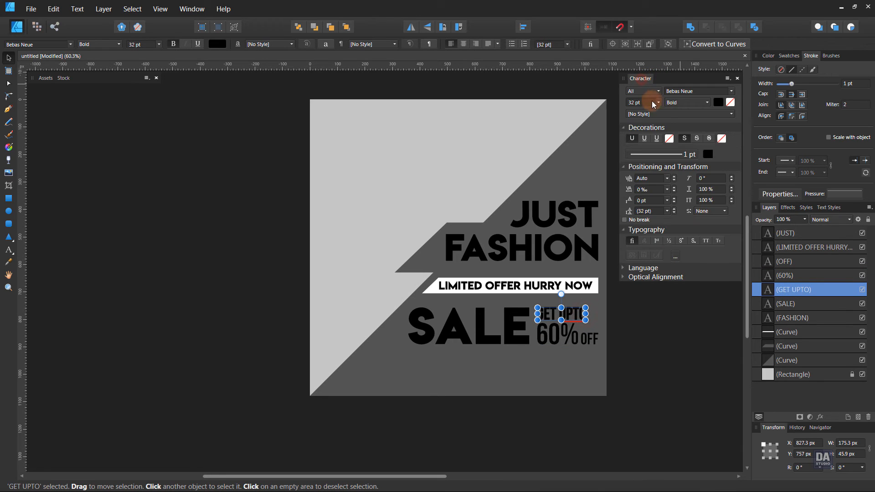
{"action": "left_click", "coordinate": [642, 269]}
{"action": "left_click", "coordinate": [691, 282]}
{"action": "left_click", "coordinate": [686, 300]}
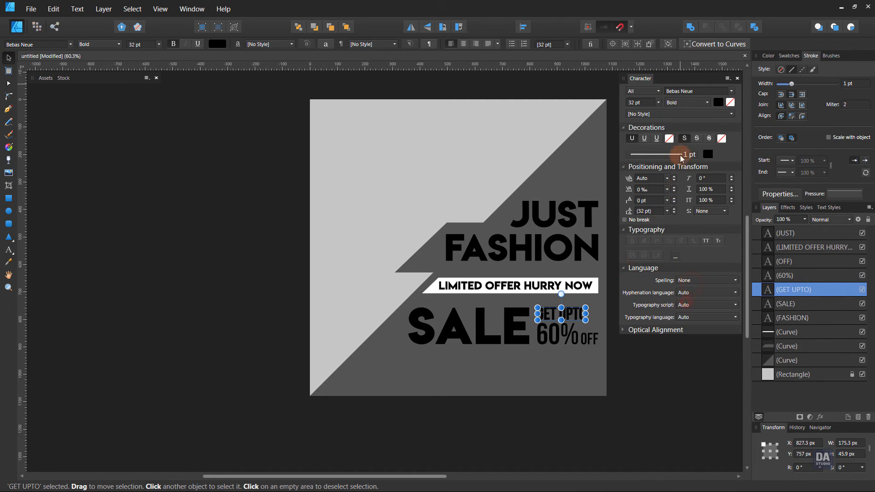
{"action": "left_click", "coordinate": [688, 81]}
{"action": "left_click", "coordinate": [659, 216]}
{"action": "left_click_drag", "start_coordinate": [647, 246], "coordinate": [640, 254]}
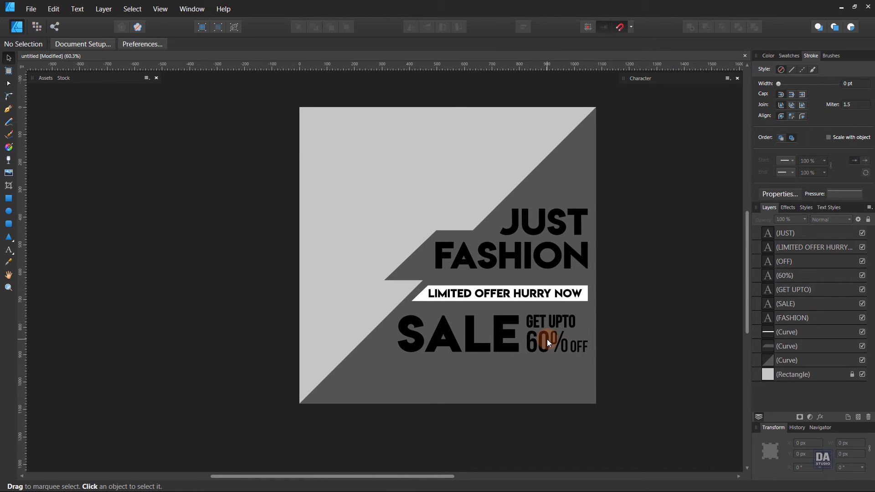
{"action": "left_click_drag", "start_coordinate": [627, 348], "coordinate": [631, 350]}
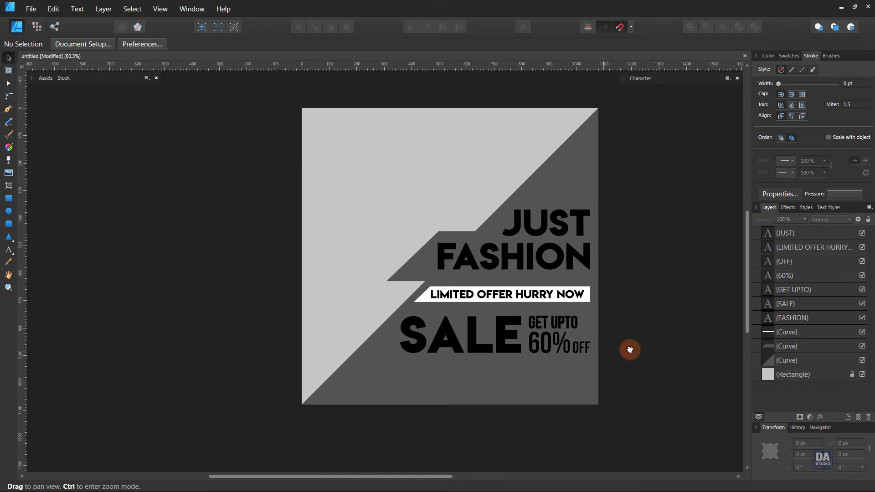
- Place the white Facebook, Twitter and Instagram group from the Sample Text assets near the bottom of the dark area
{"action": "left_click", "coordinate": [64, 78]}
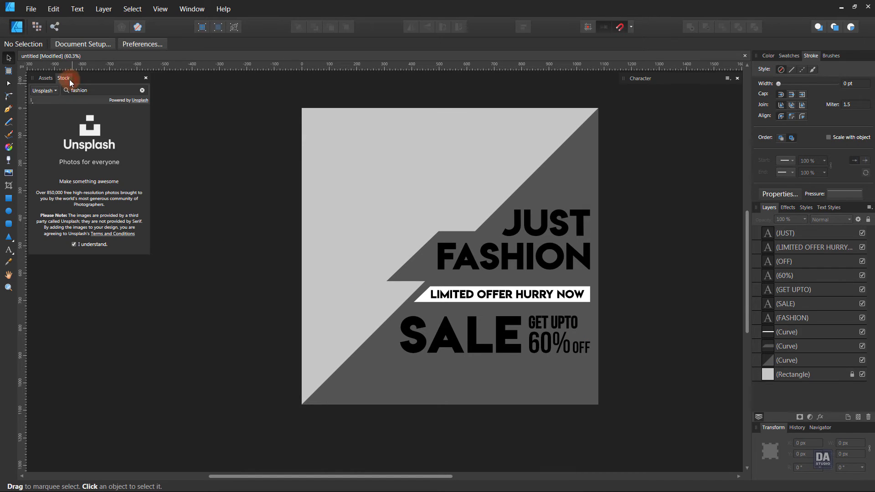
{"action": "left_click", "coordinate": [46, 78]}
{"action": "left_click", "coordinate": [32, 116]}
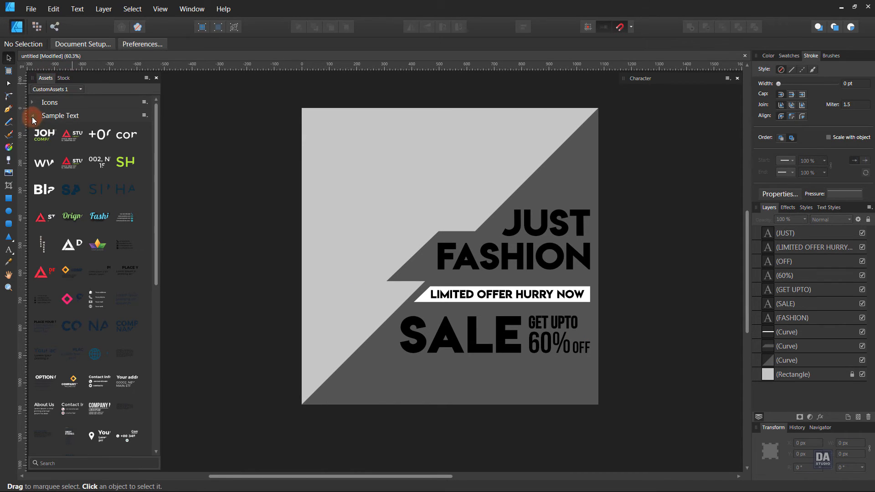
{"action": "scroll", "coordinate": [82, 356], "scroll_direction": "down", "scroll_amount": 10}
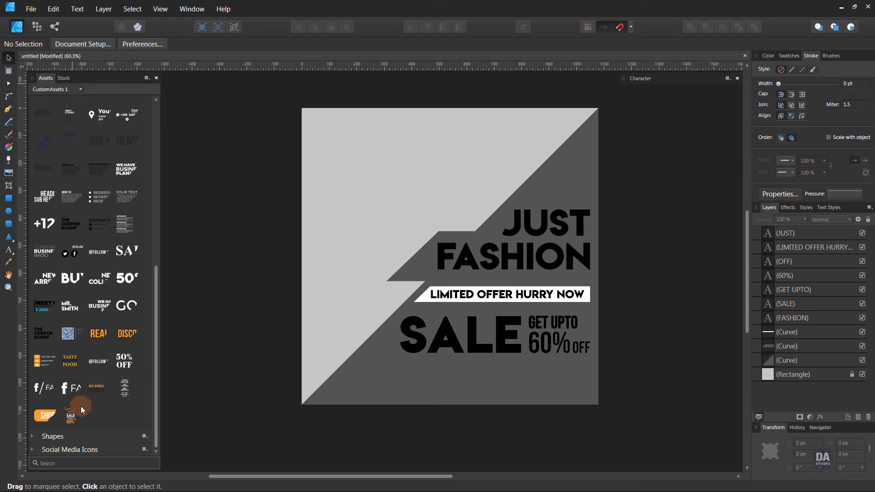
{"action": "left_click_drag", "start_coordinate": [71, 387], "coordinate": [545, 404]}
{"action": "left_click", "coordinate": [531, 414]}
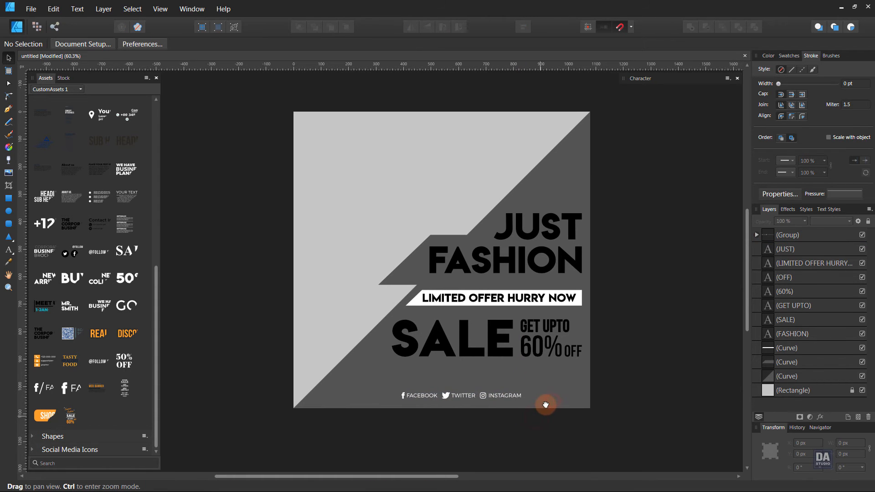
- Place the white Design Art Studio logo from the Sample Text assets near the post's upper-right corner
{"action": "scroll", "coordinate": [98, 228], "scroll_direction": "up", "scroll_amount": 10}
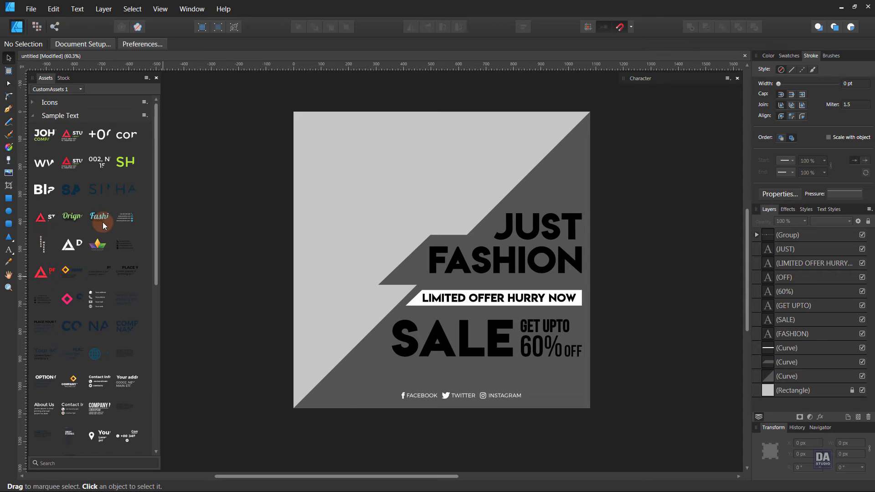
{"action": "left_click_drag", "start_coordinate": [87, 240], "coordinate": [521, 130]}
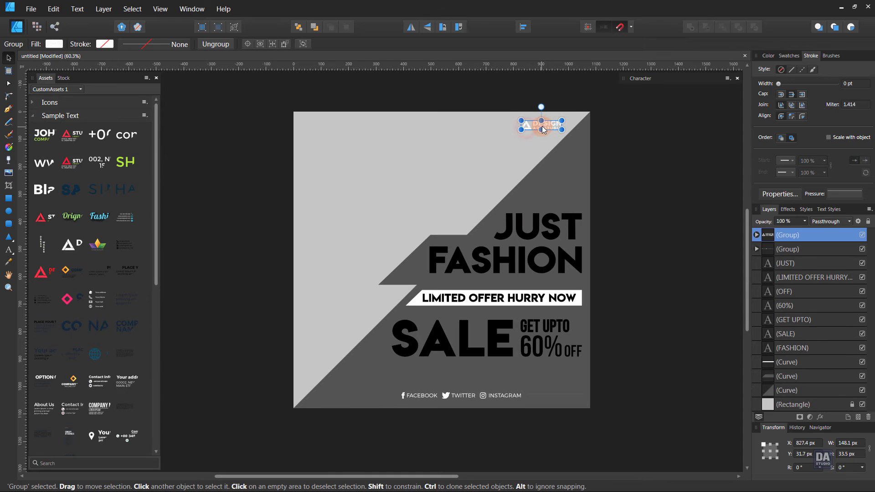
{"action": "left_click", "coordinate": [623, 155]}
{"action": "left_click_drag", "start_coordinate": [623, 182], "coordinate": [629, 200]}
- Insert the Unsplash fashion photo of the woman in the red TOMATO SOUP sweater and scale it to about 1365 × 905 px
{"action": "left_click", "coordinate": [63, 78]}
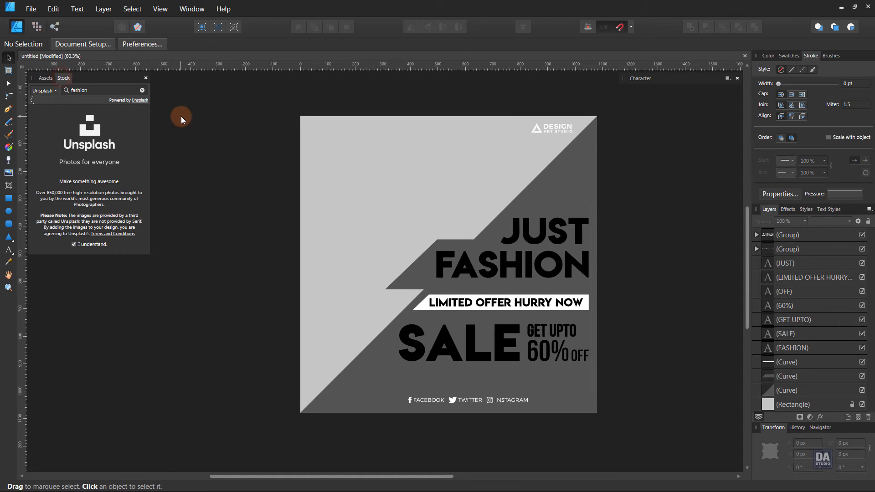
{"action": "left_click_drag", "start_coordinate": [148, 130], "coordinate": [159, 209]}
{"action": "left_click_drag", "start_coordinate": [84, 176], "coordinate": [370, 220]}
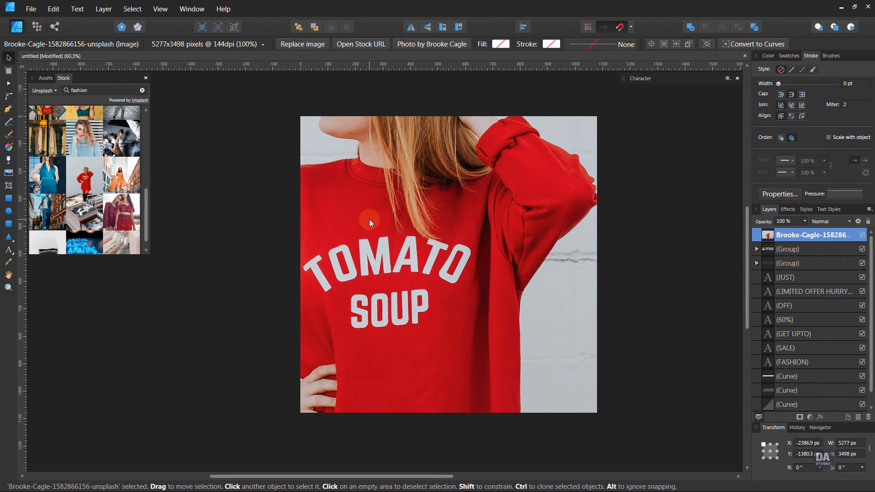
{"action": "double_click", "coordinate": [767, 236]}
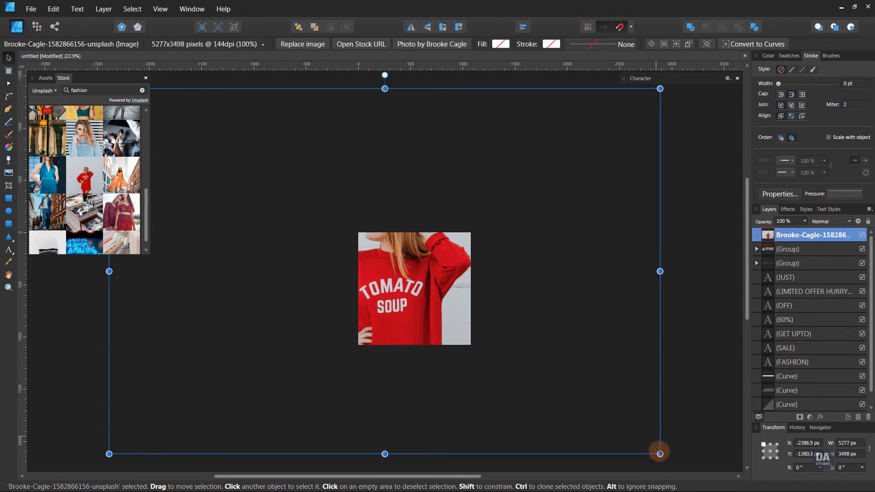
{"action": "left_click_drag", "start_coordinate": [661, 454], "coordinate": [449, 287]}
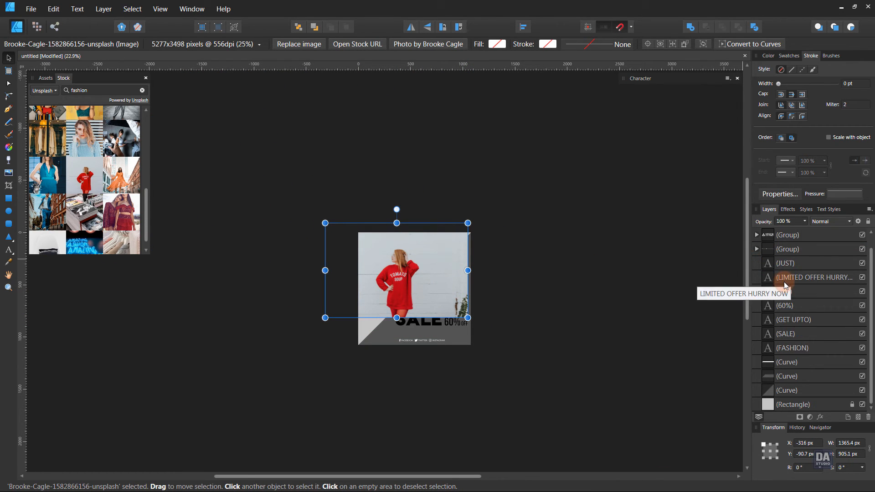
- Clip the photo inside the background rectangle and enlarge it to about 2165 × 1435 px, with the woman in the light diagonal area
{"action": "left_click_drag", "start_coordinate": [789, 240], "coordinate": [794, 406]}
{"action": "left_click_drag", "start_coordinate": [468, 318], "coordinate": [482, 341]}
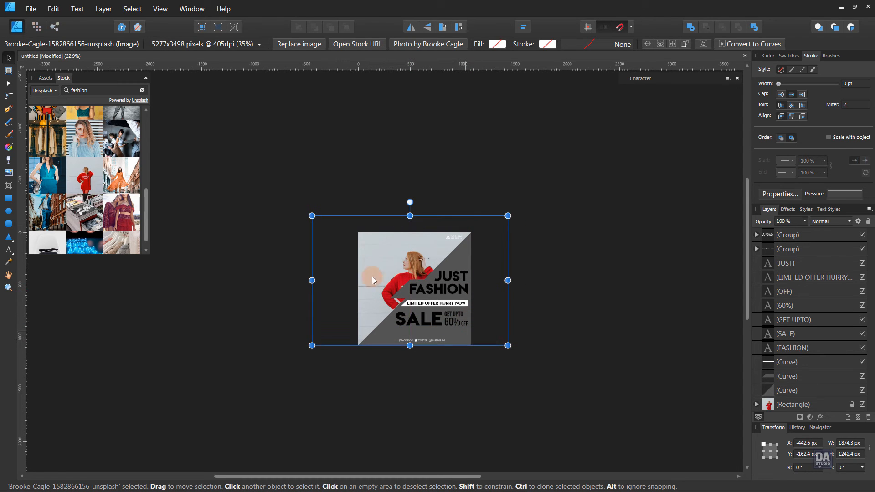
{"action": "left_click_drag", "start_coordinate": [312, 216], "coordinate": [281, 195]}
{"action": "scroll", "coordinate": [465, 310], "scroll_direction": "up", "scroll_amount": 3}
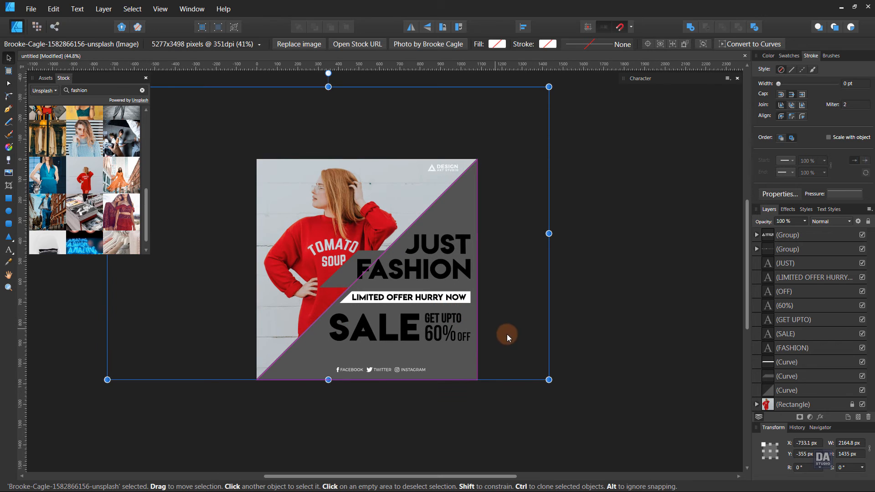
{"action": "left_click_drag", "start_coordinate": [526, 340], "coordinate": [525, 341]}
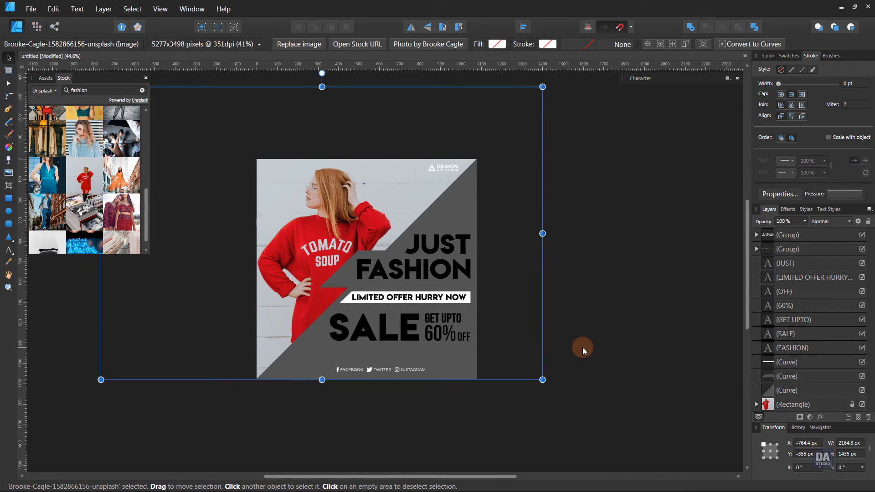
{"action": "scroll", "coordinate": [347, 346], "scroll_direction": "up", "scroll_amount": 2}
{"action": "left_click_drag", "start_coordinate": [393, 268], "coordinate": [420, 310]}
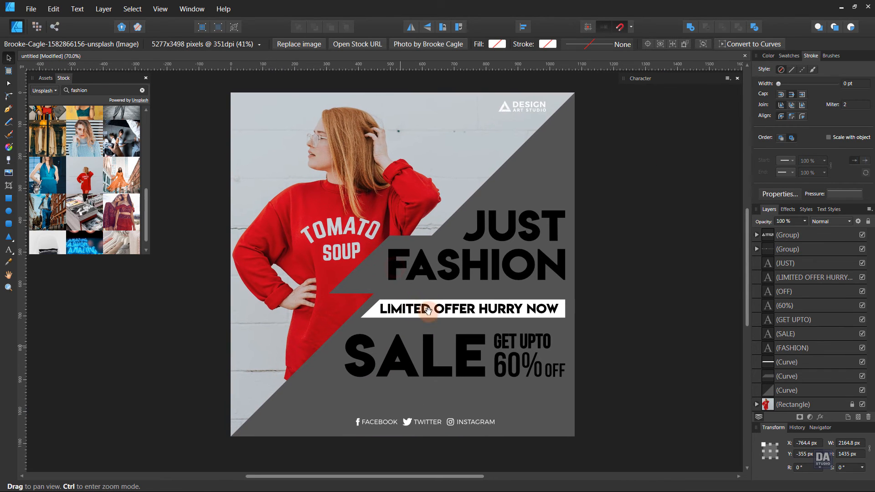
- Add a Brightness / Contrast adjustment to the clipped photo and raise its contrast slightly
{"action": "left_click", "coordinate": [756, 404]}
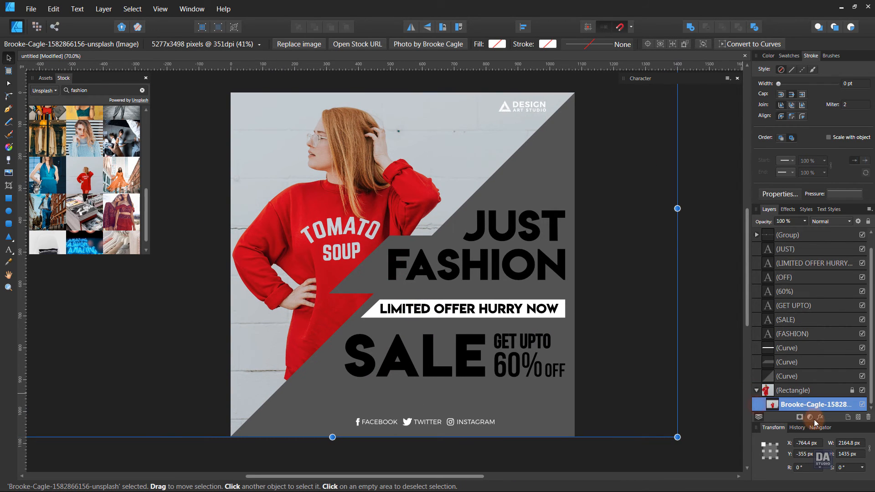
{"action": "left_click", "coordinate": [810, 418]}
{"action": "left_click", "coordinate": [782, 227]}
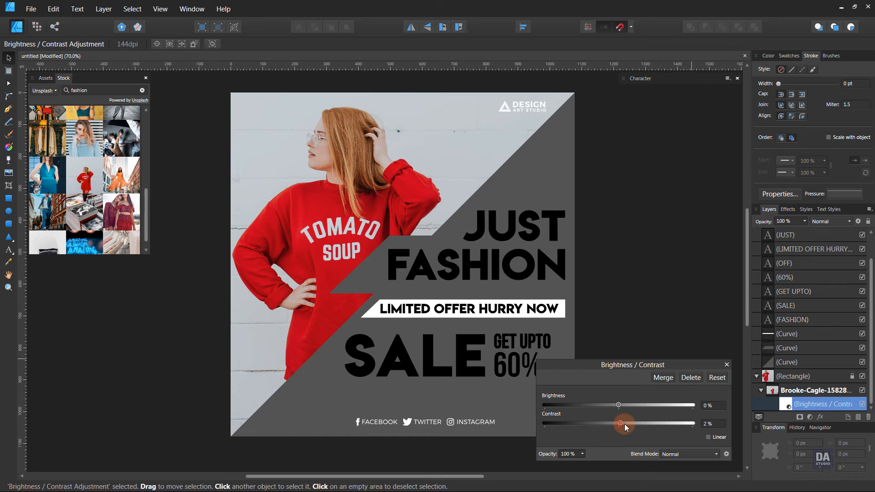
{"action": "left_click_drag", "start_coordinate": [624, 424], "coordinate": [624, 424]}
{"action": "left_click", "coordinate": [726, 366]}
- Add a Shadows / Highlights adjustment to the photo with Highlights at 41%
{"action": "left_click", "coordinate": [780, 393]}
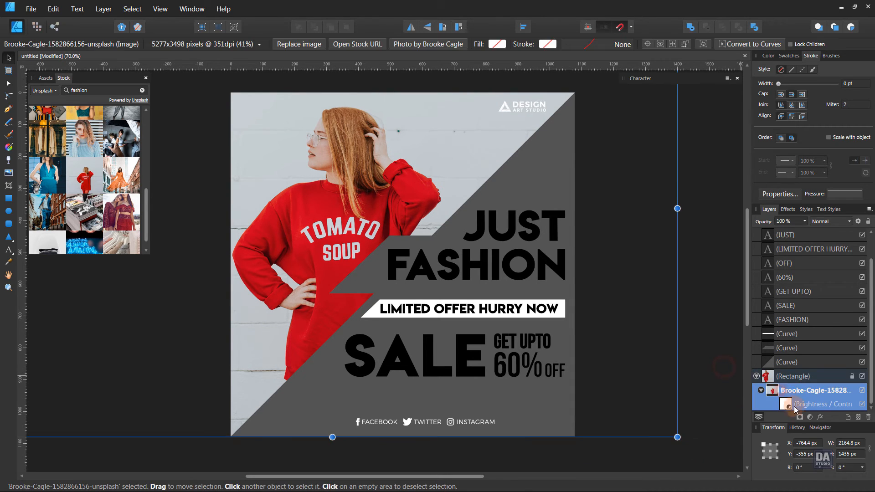
{"action": "left_click", "coordinate": [809, 417]}
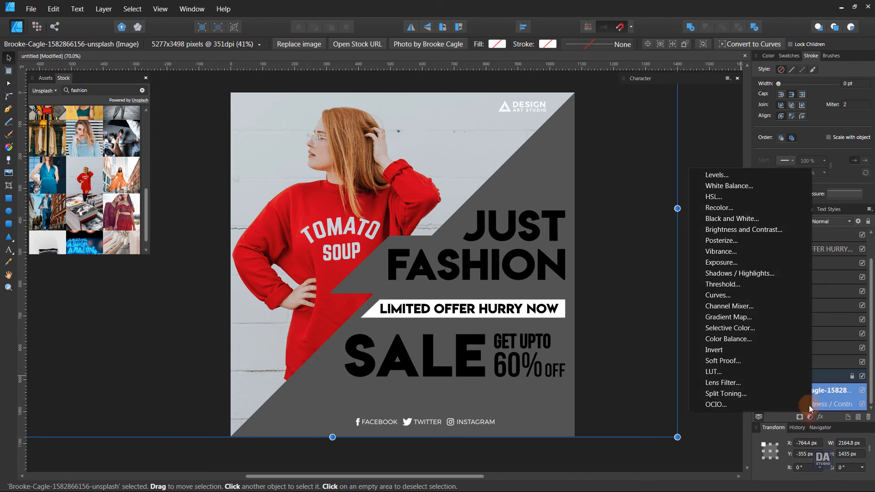
{"action": "left_click", "coordinate": [760, 272]}
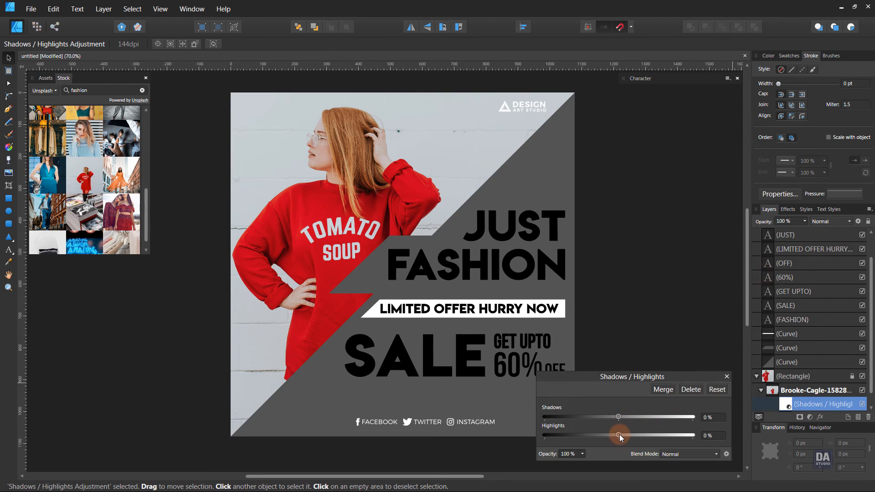
{"action": "left_click_drag", "start_coordinate": [619, 434], "coordinate": [635, 437]}
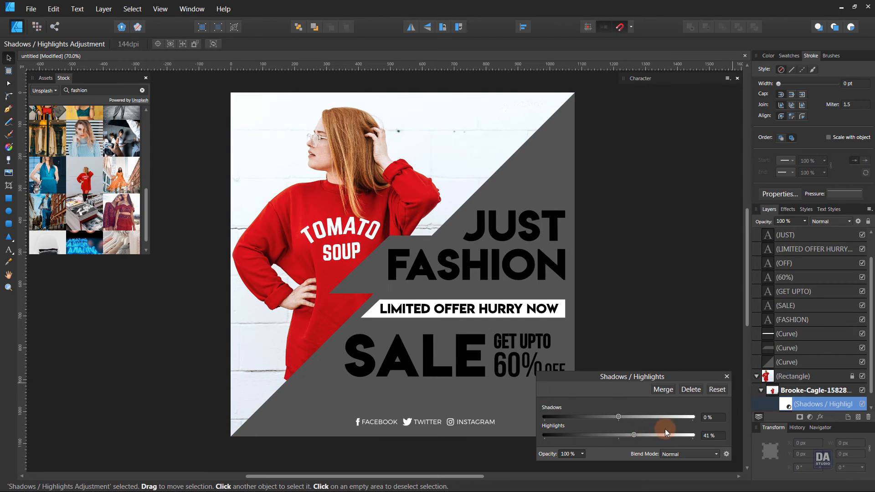
{"action": "left_click", "coordinate": [726, 377]}
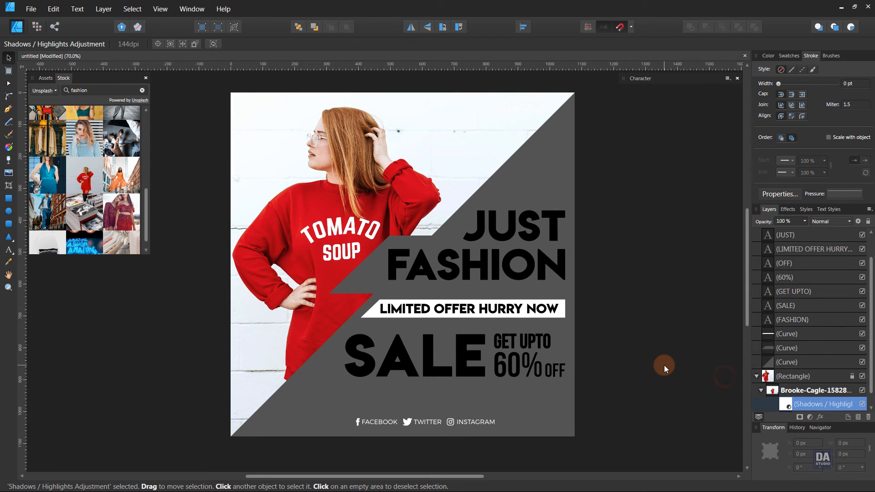
{"action": "left_click", "coordinate": [535, 279]}
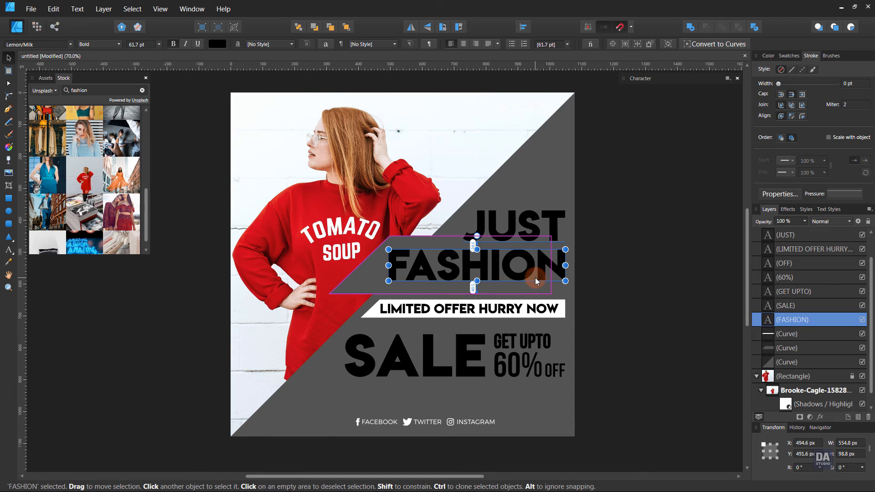
{"action": "left_click", "coordinate": [632, 284]}
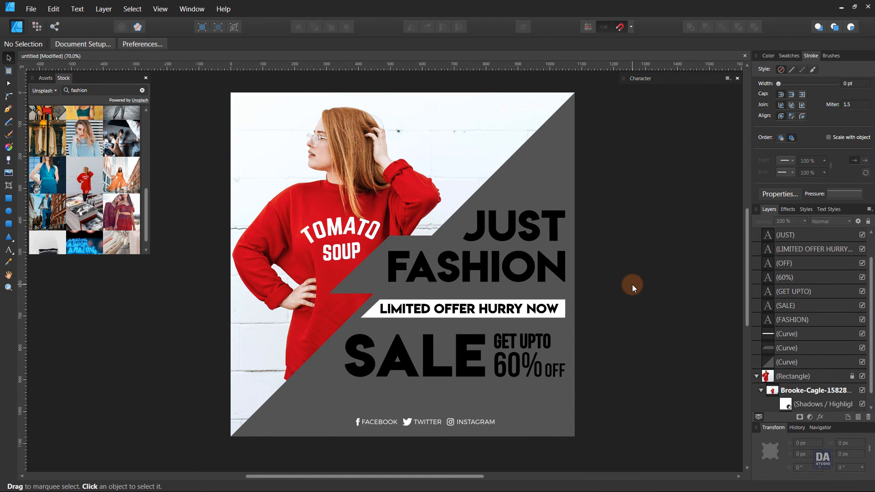
- Recolour the white DESIGN ART STUDIO logo group black so it shows against the light part of the photo
{"action": "left_click", "coordinate": [569, 107]}
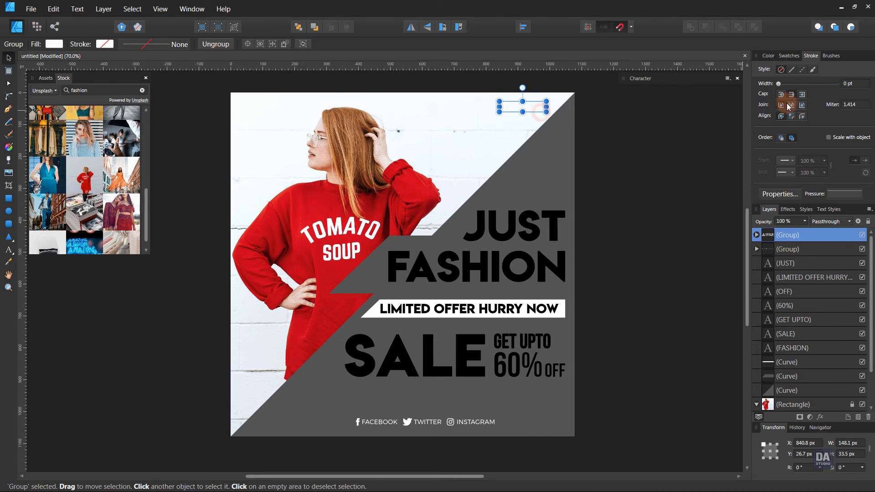
{"action": "left_click", "coordinate": [788, 55]}
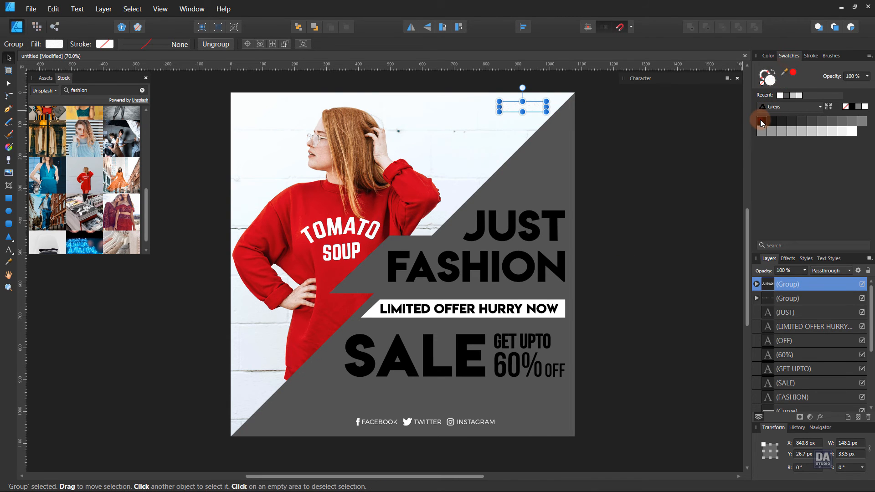
{"action": "left_click", "coordinate": [761, 121]}
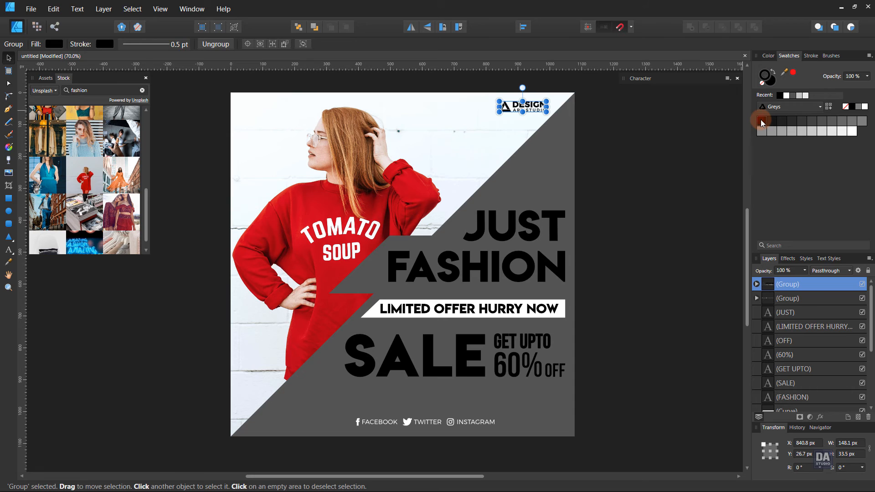
{"action": "left_click", "coordinate": [654, 158]}
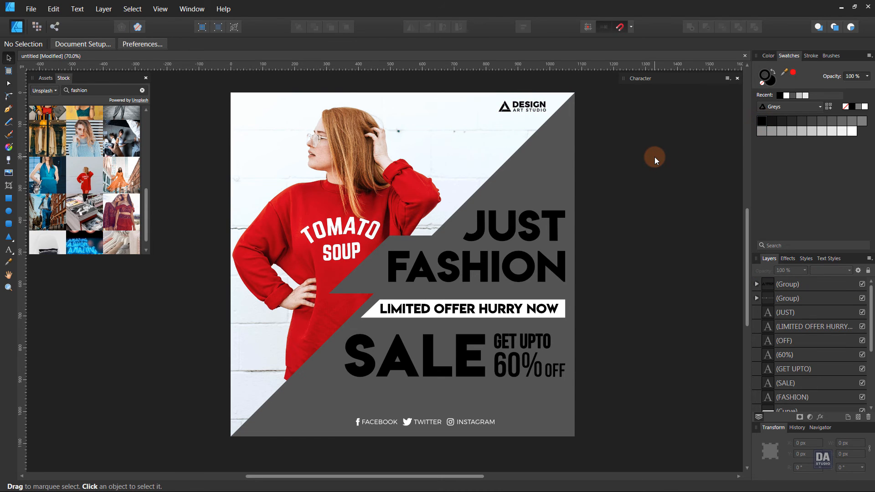
- Fill the JUST, FASHION, SALE, GET UPTO, 60% and OFF texts with white
{"action": "left_click", "coordinate": [548, 239]}
{"action": "left_click", "coordinate": [548, 256], "text": "shift"}
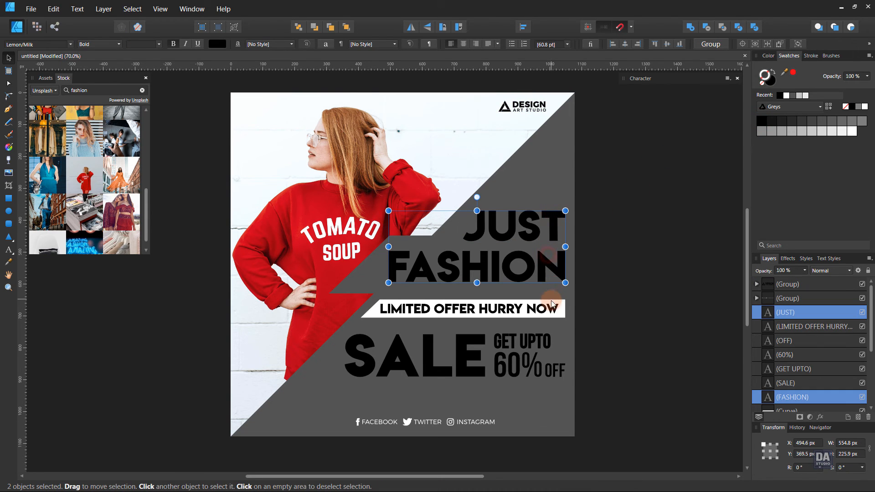
{"action": "left_click", "coordinate": [523, 342], "text": "shift"}
{"action": "left_click", "coordinate": [519, 365], "text": "shift"}
{"action": "left_click", "coordinate": [562, 373], "text": "shift"}
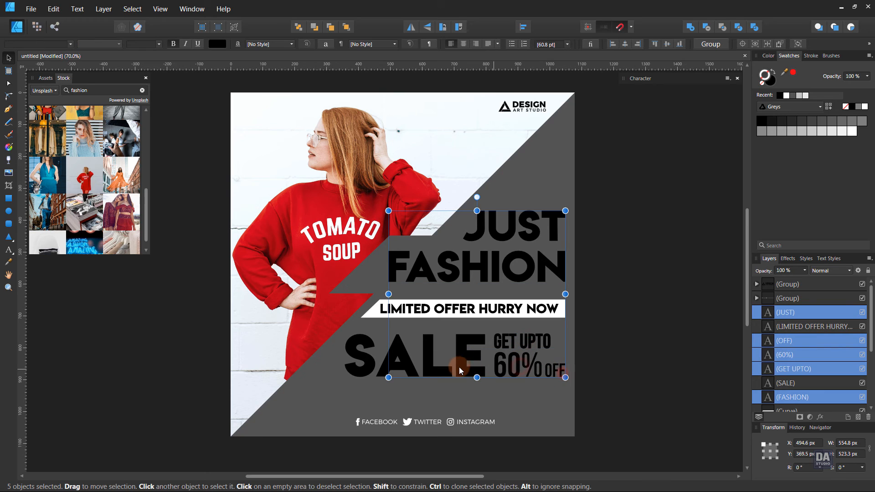
{"action": "left_click", "coordinate": [458, 367], "text": "shift"}
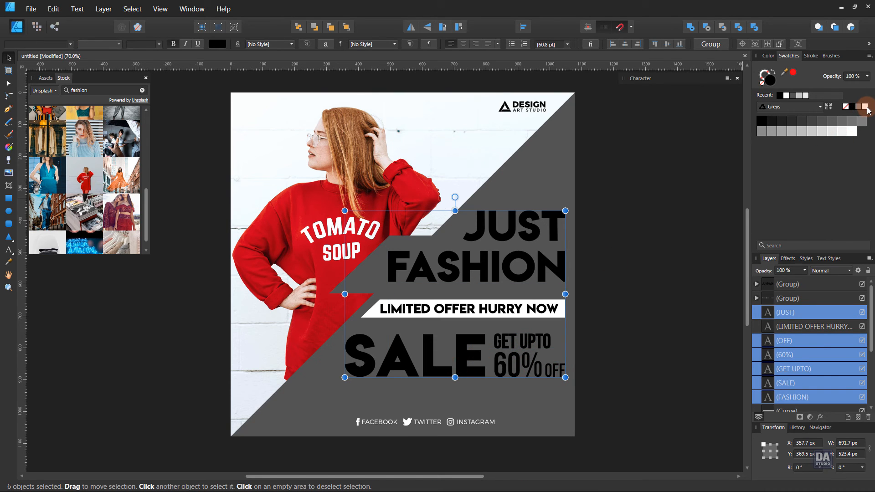
{"action": "left_click", "coordinate": [864, 106]}
{"action": "left_click", "coordinate": [654, 298]}
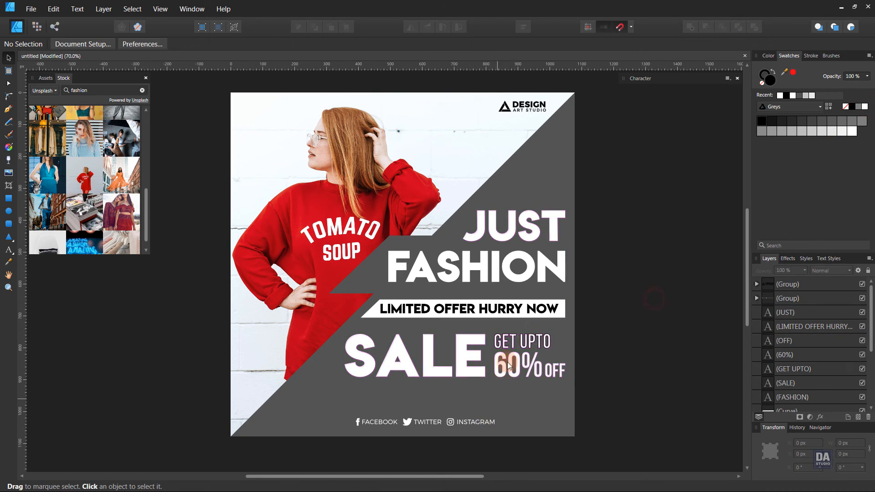
- Colour the LIMITED OFFER HURRY NOW text deep blue on its white banner
{"action": "left_click", "coordinate": [526, 311]}
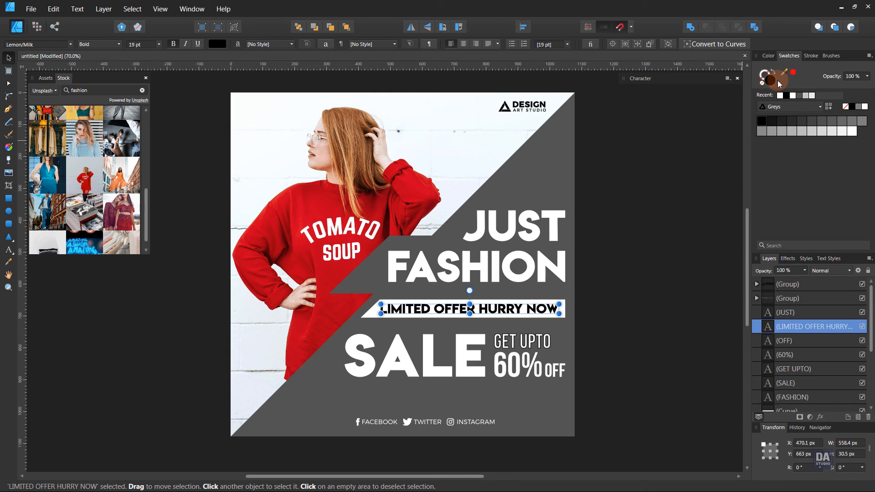
{"action": "left_click", "coordinate": [768, 56]}
{"action": "left_click", "coordinate": [790, 94]}
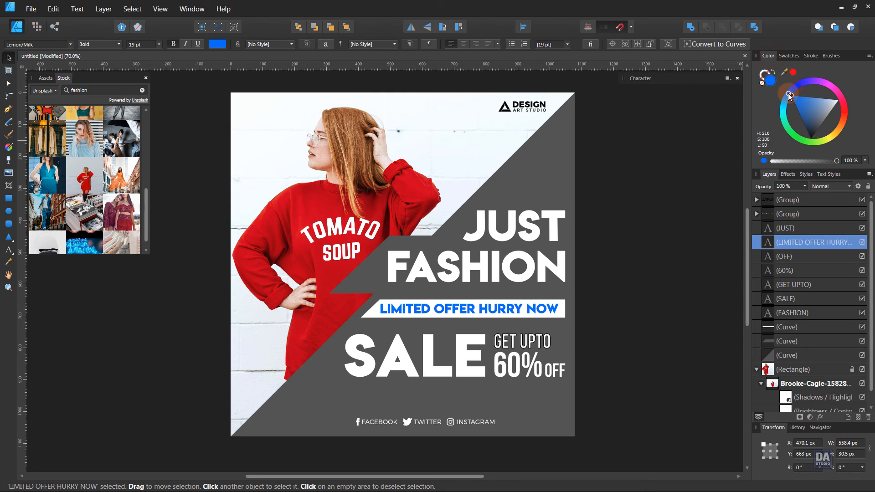
{"action": "mouse_move", "coordinate": [790, 96]}
{"action": "left_mouse_down"}
{"action": "mouse_move", "coordinate": [808, 86]}
{"action": "mouse_move", "coordinate": [808, 99]}
{"action": "mouse_move", "coordinate": [799, 86]}
{"action": "left_mouse_up"}
{"action": "left_click", "coordinate": [716, 182]}
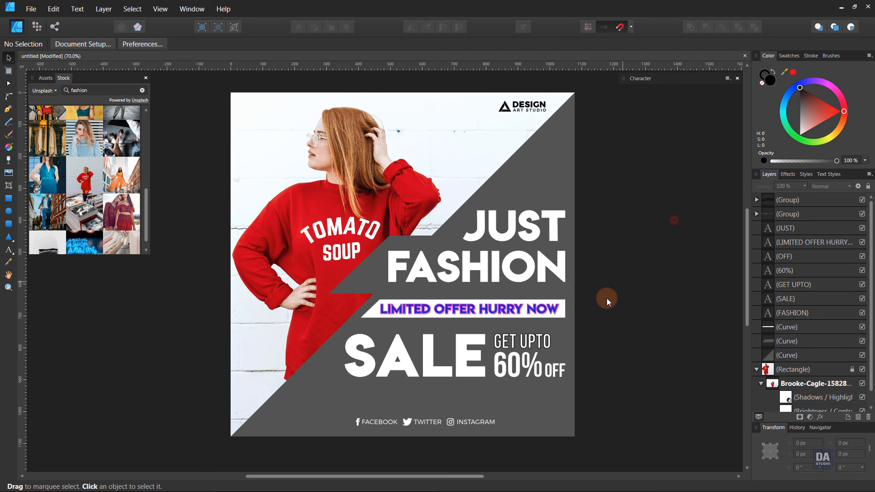
- Fill the large grey diagonal shape and the grey strip behind FASHION with bright blue, H 229, S 100, L 50
{"action": "left_click", "coordinate": [574, 295]}
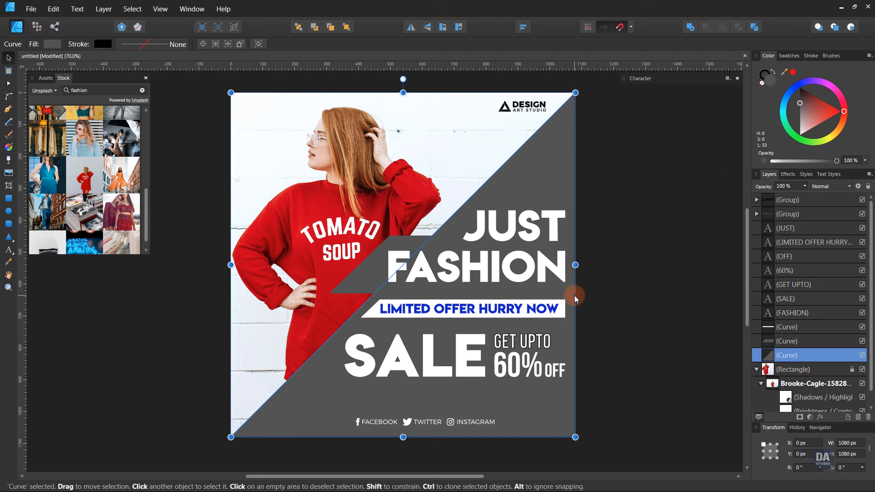
{"action": "left_click", "coordinate": [363, 275], "text": "shift"}
{"action": "mouse_move", "coordinate": [794, 92]}
{"action": "left_mouse_down"}
{"action": "mouse_move", "coordinate": [785, 99]}
{"action": "mouse_move", "coordinate": [793, 88]}
{"action": "left_mouse_up"}
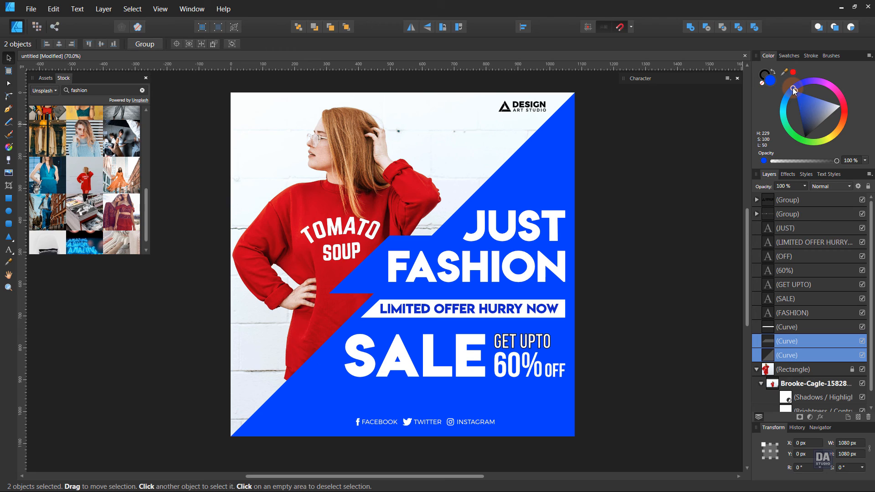
{"action": "left_click", "coordinate": [633, 155]}
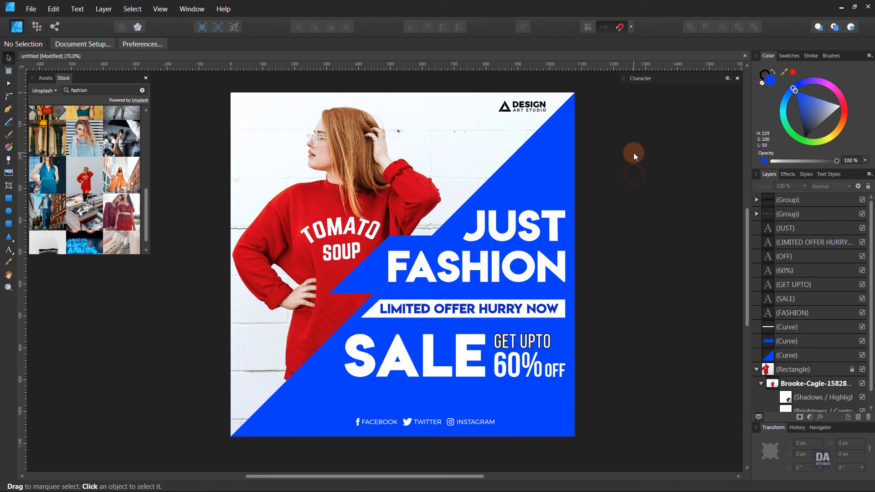
- Fill only the triangle symbol inside the logo group with blue, H 224, S 100, L 50
{"action": "double_click", "coordinate": [508, 108]}
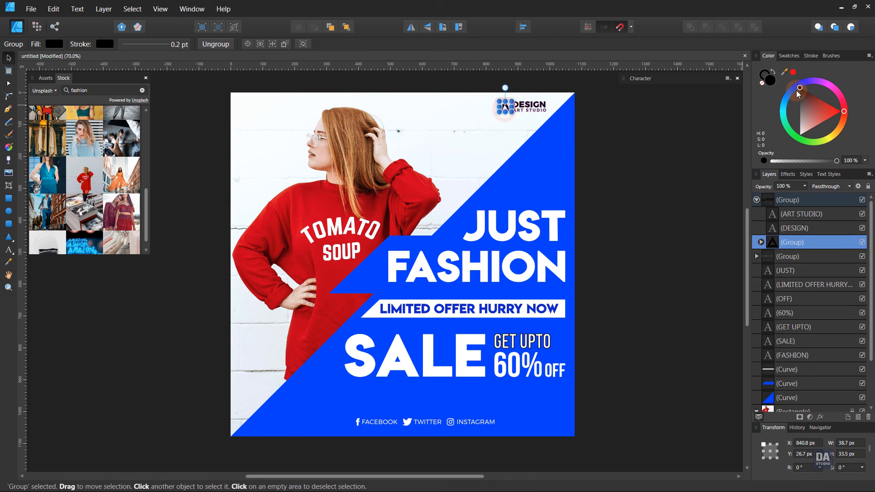
{"action": "left_click_drag", "start_coordinate": [795, 90], "coordinate": [792, 93]}
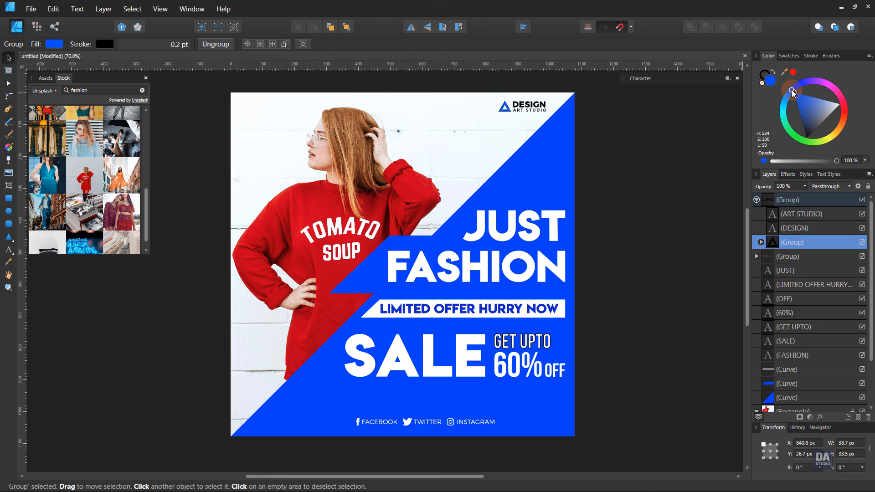
{"action": "left_click", "coordinate": [687, 120]}
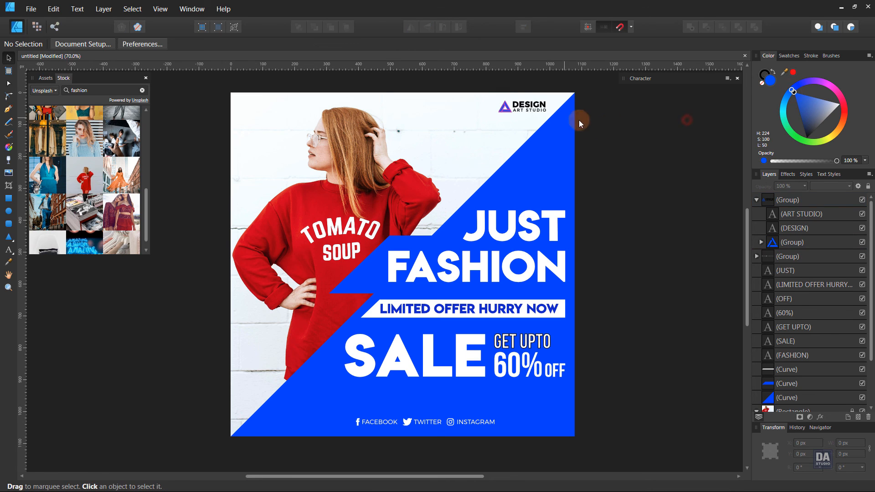
- Colour the fill and stroke of the whole logo group blue, H 223, S 100, L 50
{"action": "left_click", "coordinate": [543, 111]}
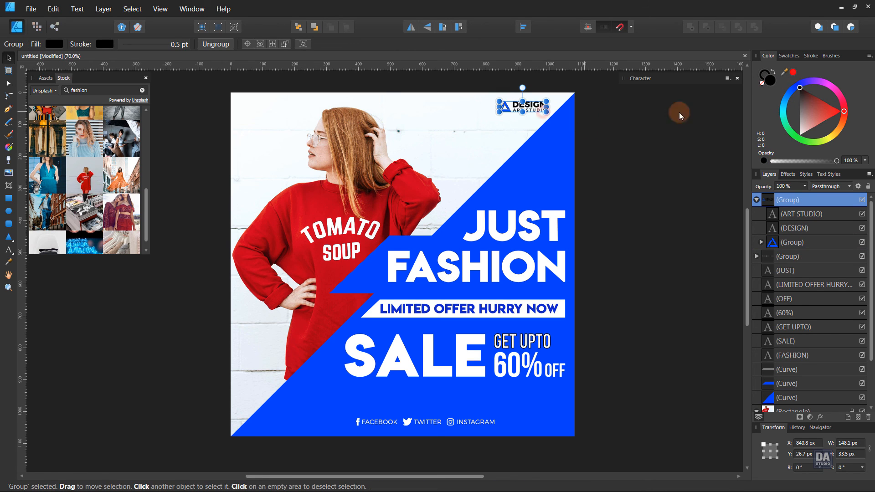
{"action": "left_click", "coordinate": [793, 91]}
{"action": "left_click_drag", "start_coordinate": [792, 92], "coordinate": [790, 90]}
{"action": "key", "text": "x"}
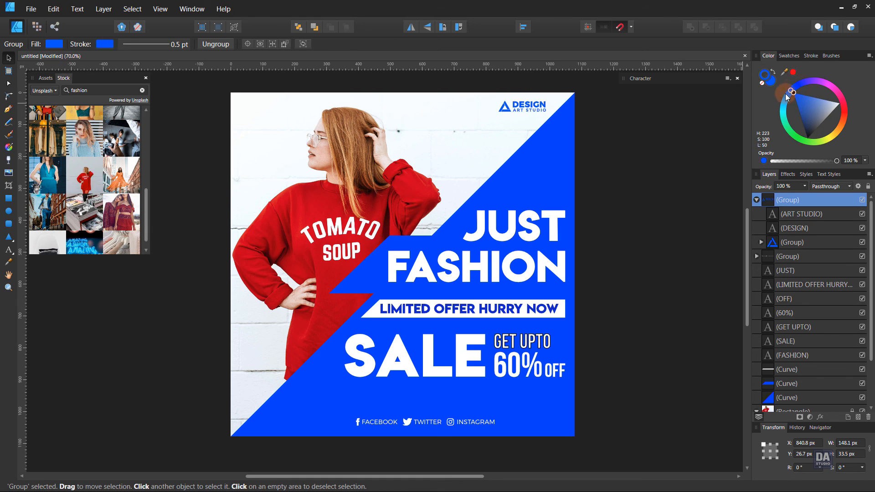
{"action": "left_click", "coordinate": [624, 184]}
{"action": "left_click_drag", "start_coordinate": [621, 201], "coordinate": [608, 206]}
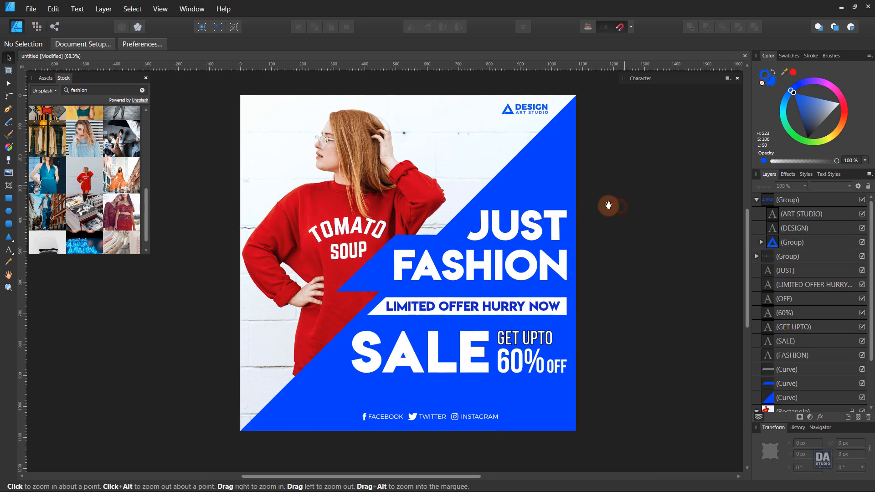